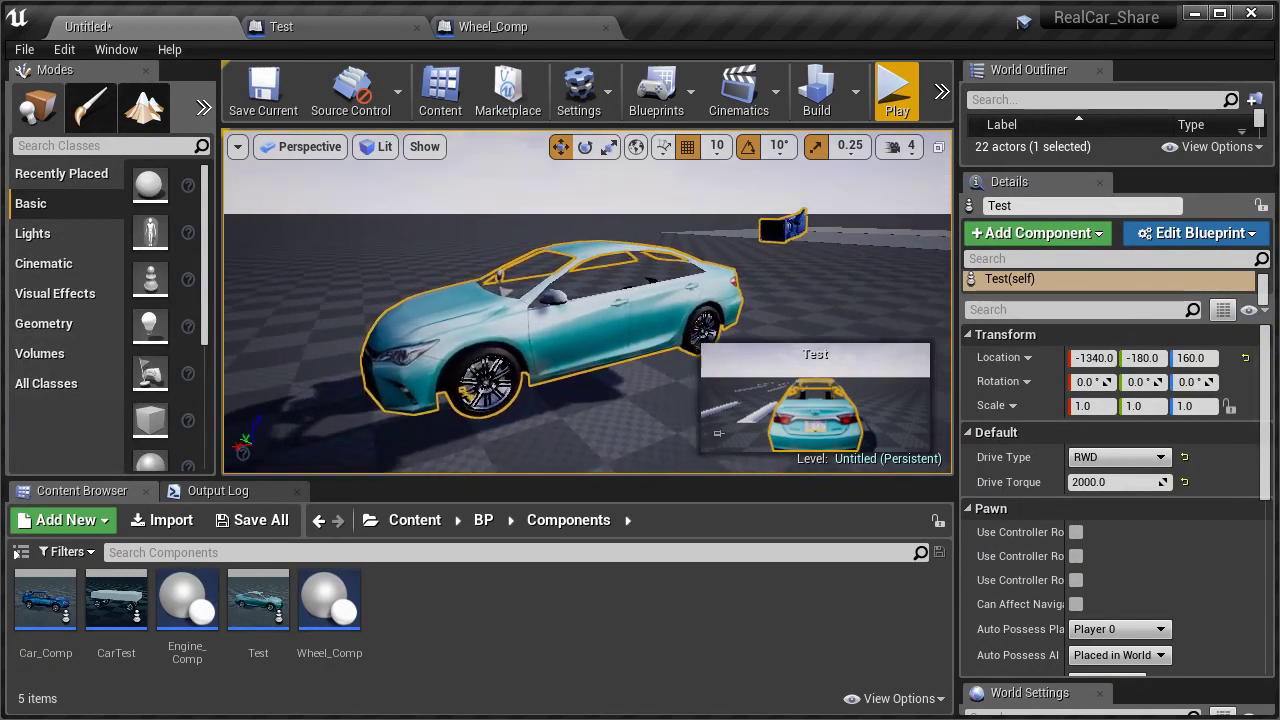
- Test-drive the car toward the ramps in Play mode, then stop and return to the editor
{"action": "right_click_drag", "start_coordinate": [624, 336], "coordinate": [624, 336]}
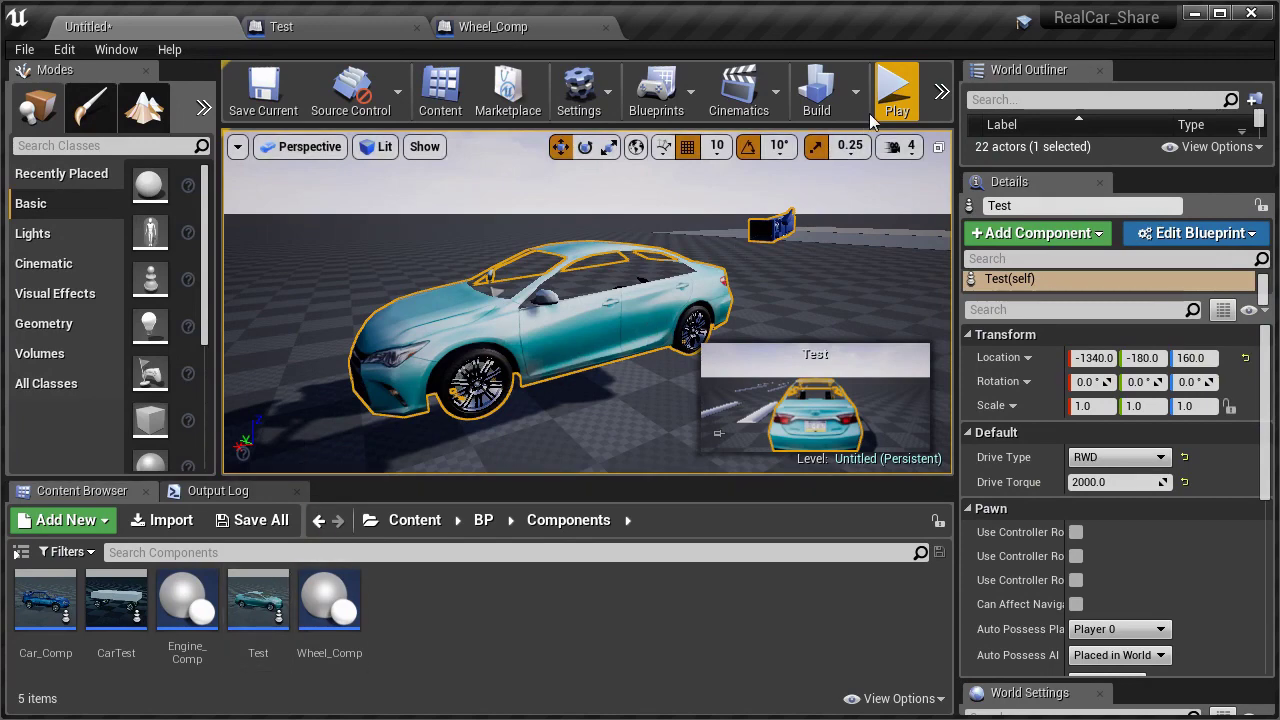
{"action": "left_click", "coordinate": [897, 90]}
{"action": "key", "text": "F11"}
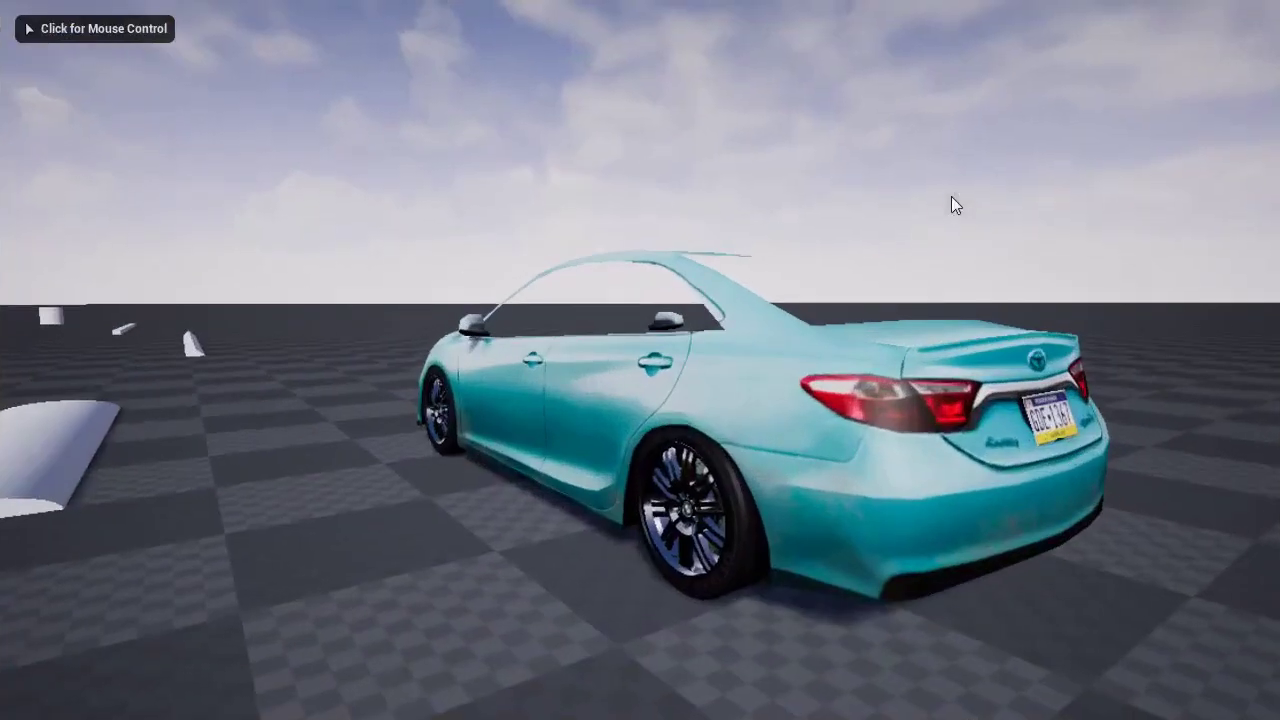
{"action": "left_click", "coordinate": [951, 203]}
{"action": "key", "text": "w"}
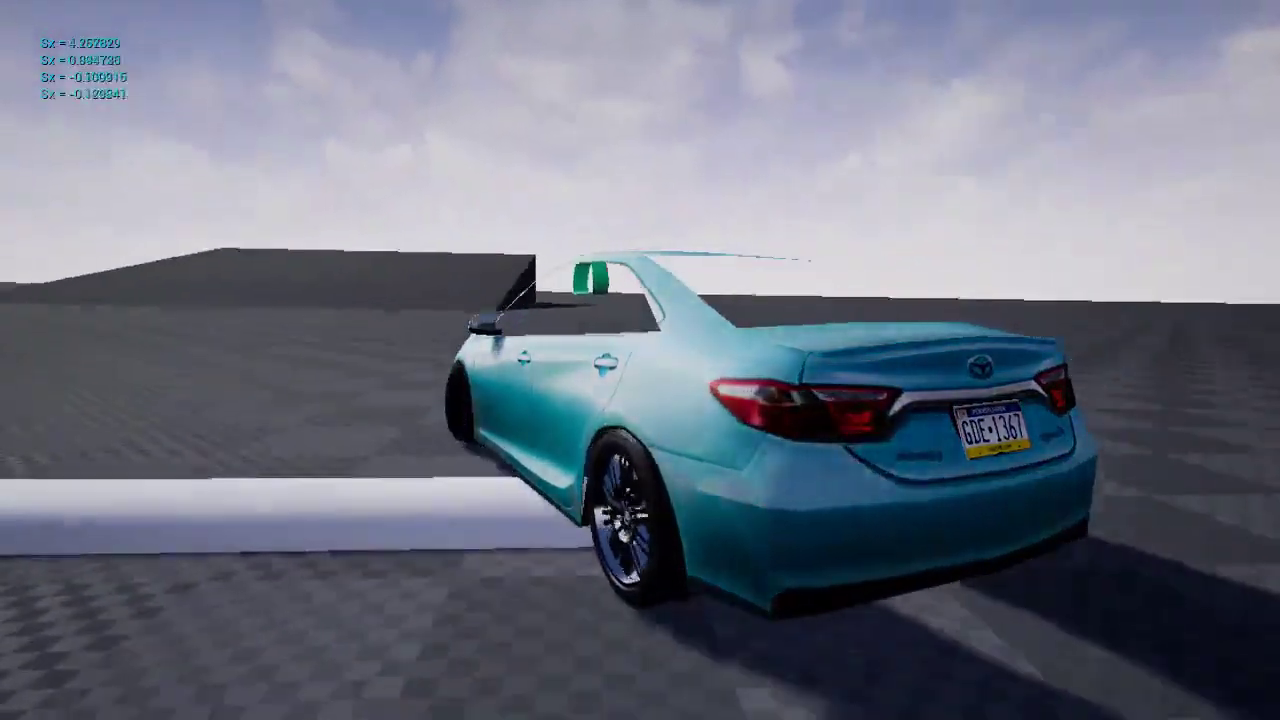
{"action": "key", "text": "shift+F1"}
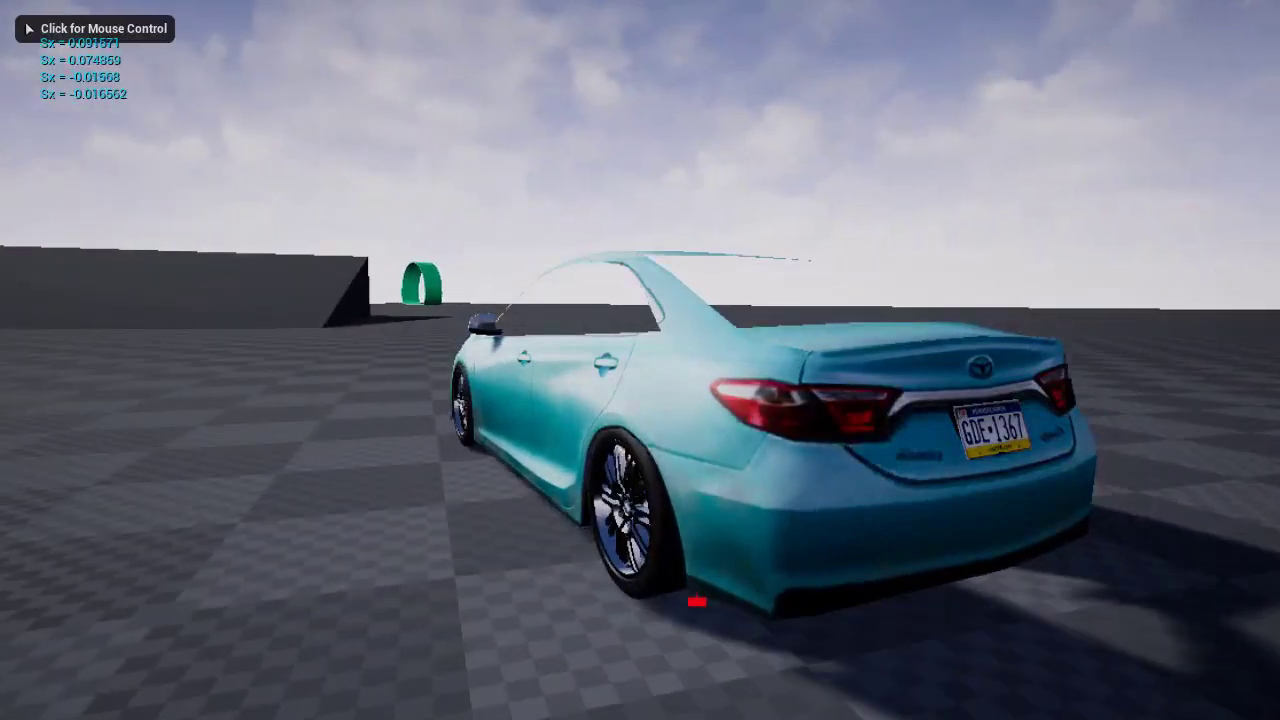
{"action": "left_click", "coordinate": [696, 603]}
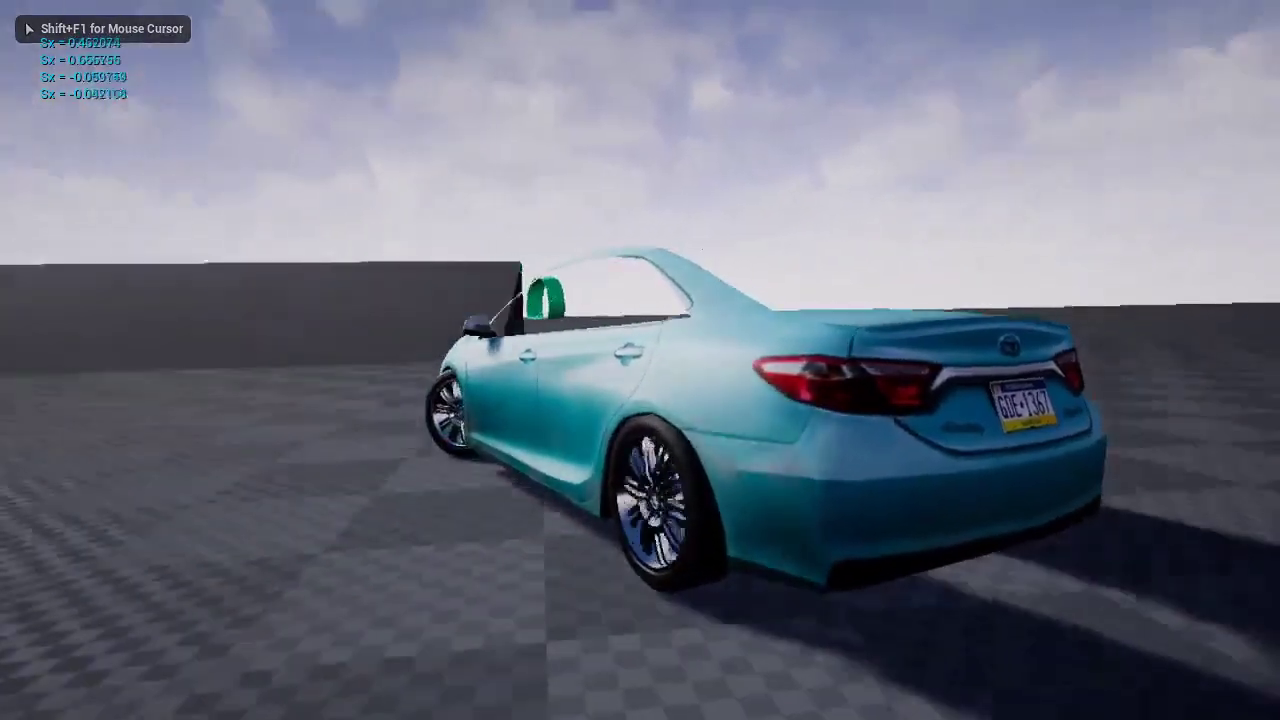
{"action": "key", "text": "F11"}
{"action": "key", "text": "Escape"}
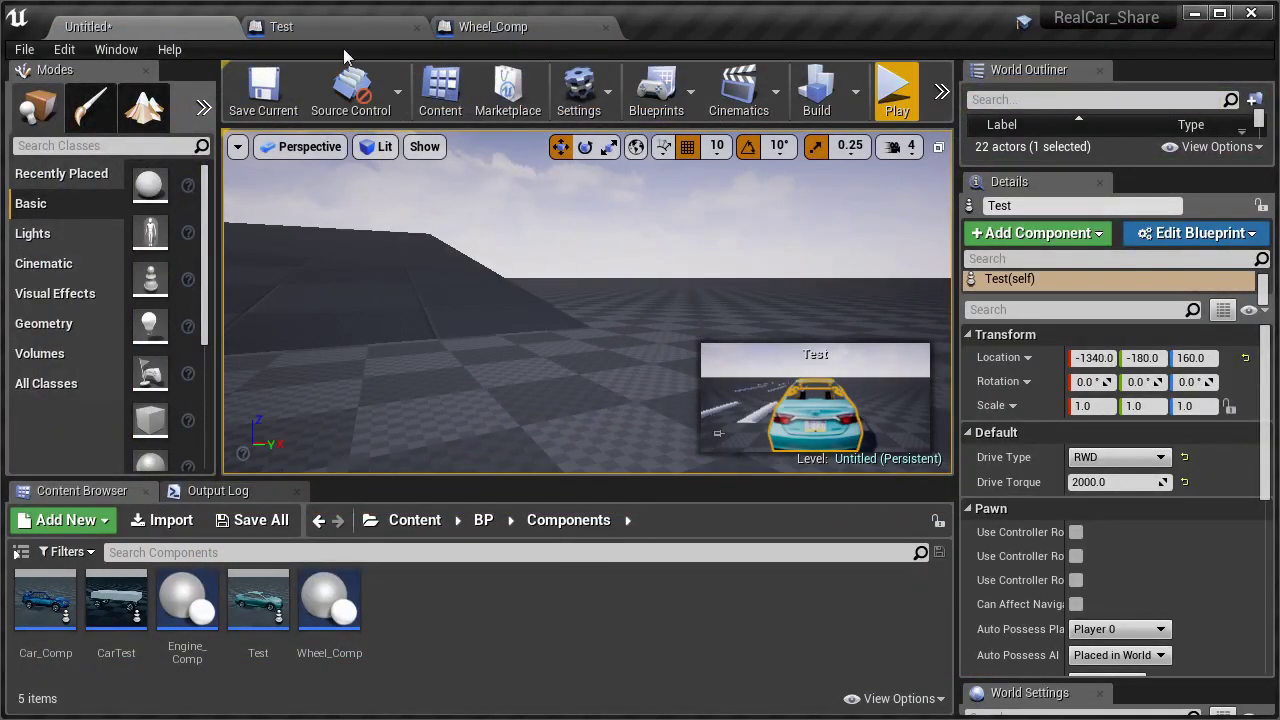
- Open the Test Blueprint and pan across its event graph to the tick logic nodes
{"action": "left_click", "coordinate": [335, 33]}
{"action": "scroll", "coordinate": [477, 356], "scroll_direction": "down", "scroll_amount": 1}
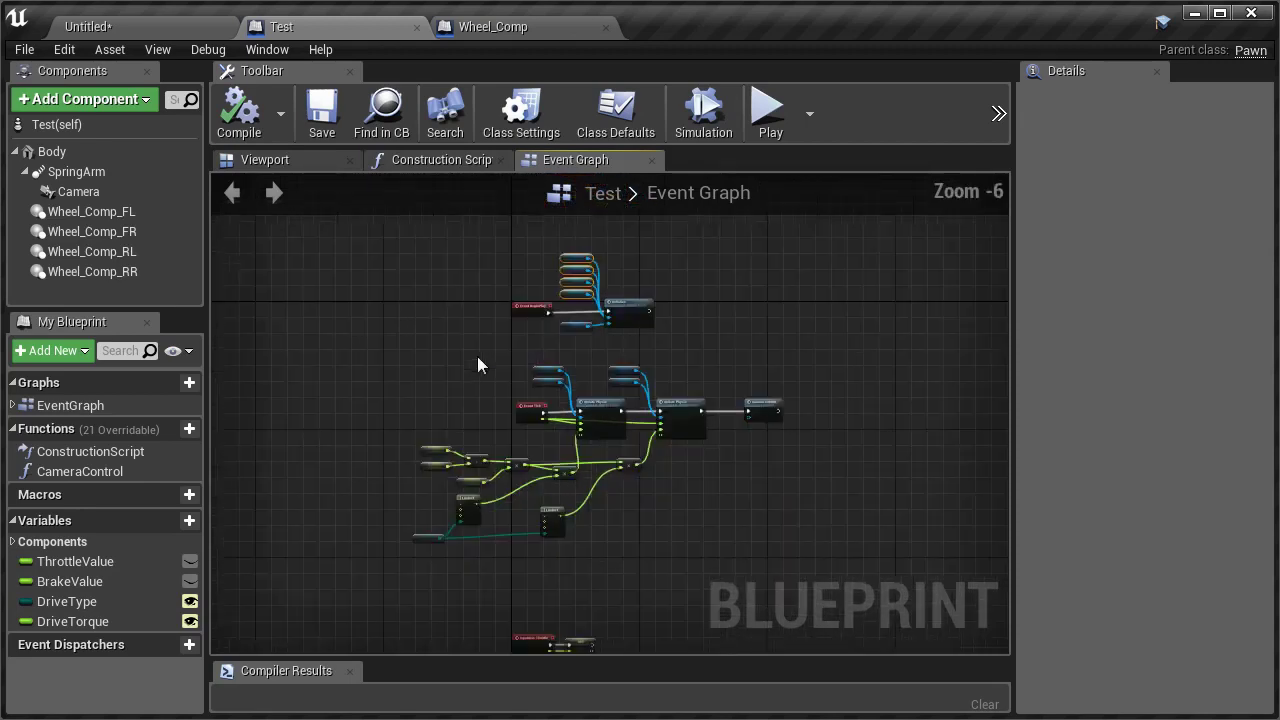
{"action": "scroll", "coordinate": [500, 350], "scroll_direction": "down", "scroll_amount": 1}
{"action": "right_click_drag", "start_coordinate": [740, 327], "coordinate": [663, 283]}
{"action": "scroll", "coordinate": [509, 284], "scroll_direction": "up", "scroll_amount": 2}
{"action": "scroll", "coordinate": [534, 351], "scroll_direction": "up", "scroll_amount": 1}
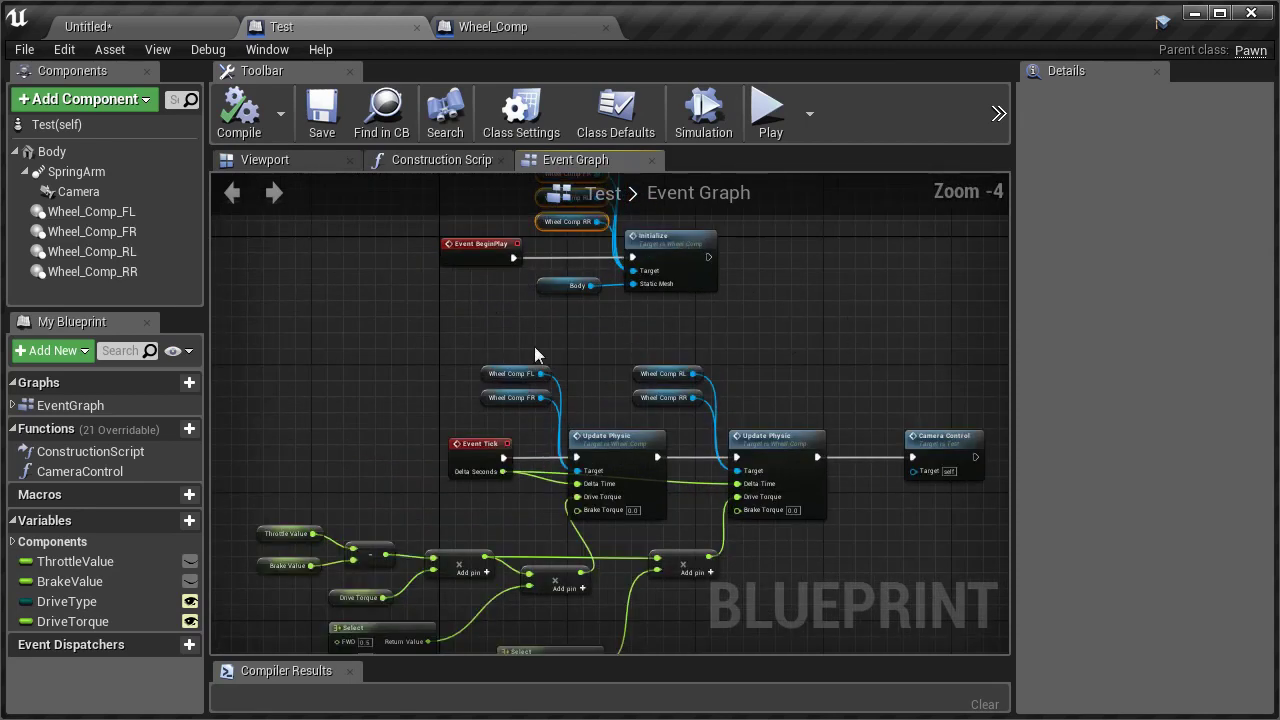
{"action": "right_click_drag", "start_coordinate": [810, 329], "coordinate": [715, 329]}
{"action": "scroll", "coordinate": [715, 329], "scroll_direction": "down", "scroll_amount": 2}
{"action": "right_click_drag", "start_coordinate": [813, 339], "coordinate": [472, 328]}
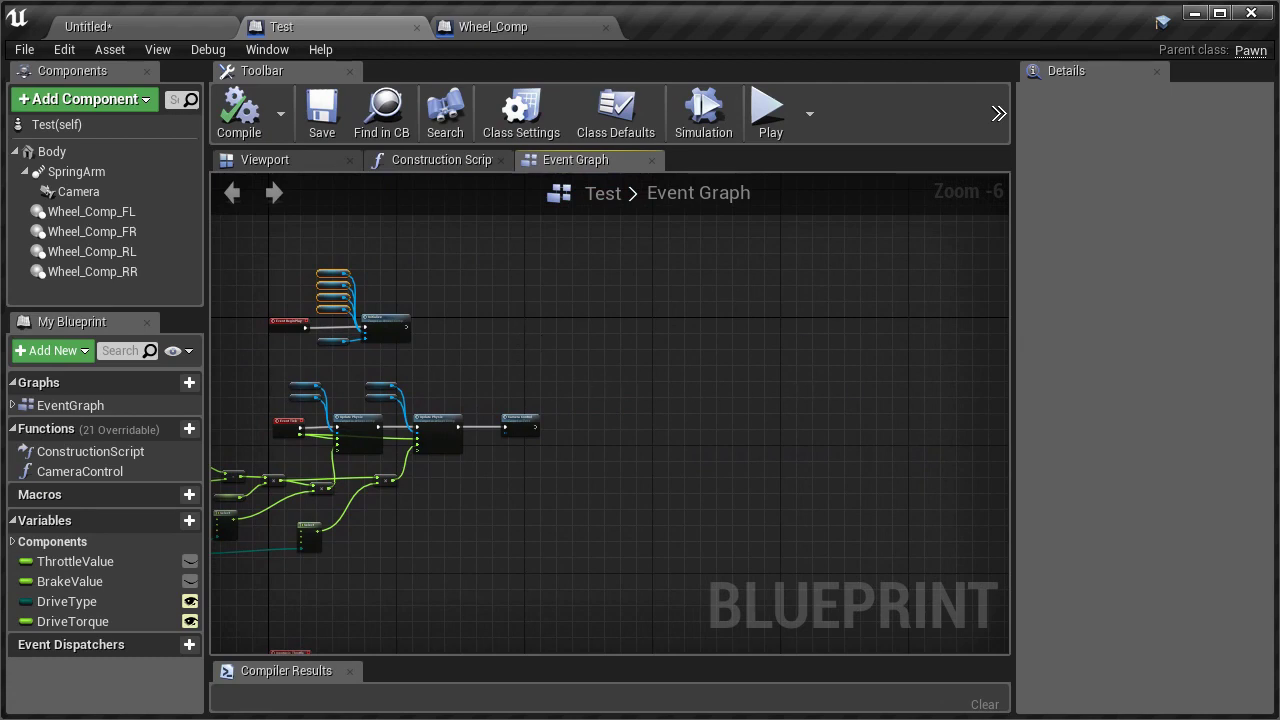
- Bring BeginPlay and Initialize into view and select the four Wheel Comp nodes together
{"action": "right_click_drag", "start_coordinate": [541, 335], "coordinate": [725, 337]}
{"action": "scroll", "coordinate": [571, 337], "scroll_direction": "up", "scroll_amount": 3}
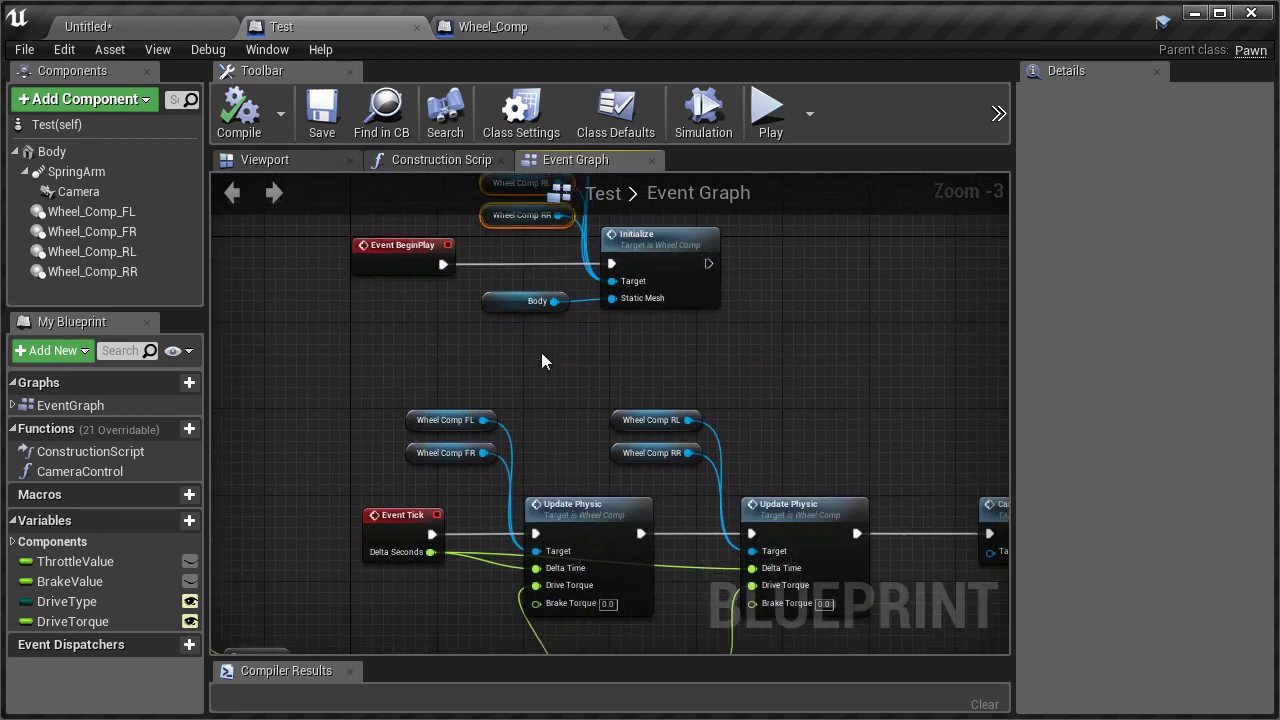
{"action": "scroll", "coordinate": [541, 352], "scroll_direction": "down", "scroll_amount": 2}
{"action": "scroll", "coordinate": [543, 366], "scroll_direction": "up", "scroll_amount": 4}
{"action": "left_click_drag", "start_coordinate": [371, 268], "coordinate": [520, 433]}
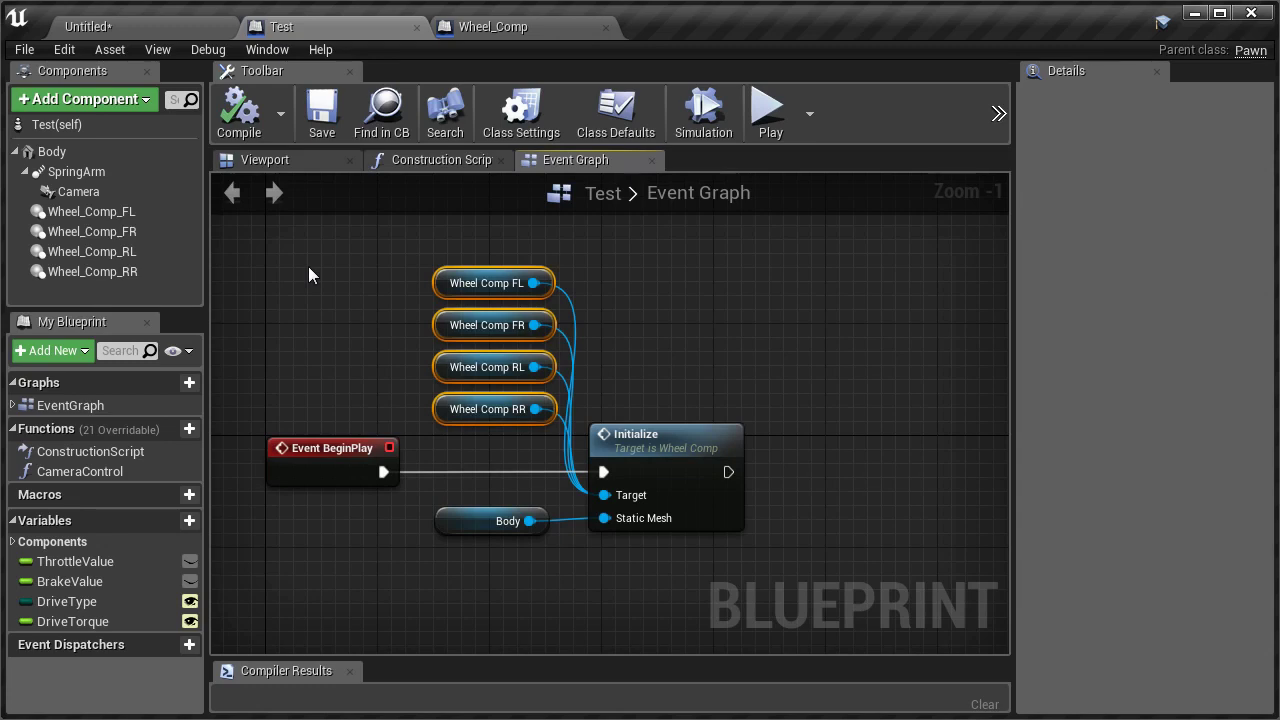
{"action": "scroll", "coordinate": [320, 250], "scroll_direction": "down", "scroll_amount": 1}
{"action": "scroll", "coordinate": [327, 229], "scroll_direction": "down", "scroll_amount": 2}
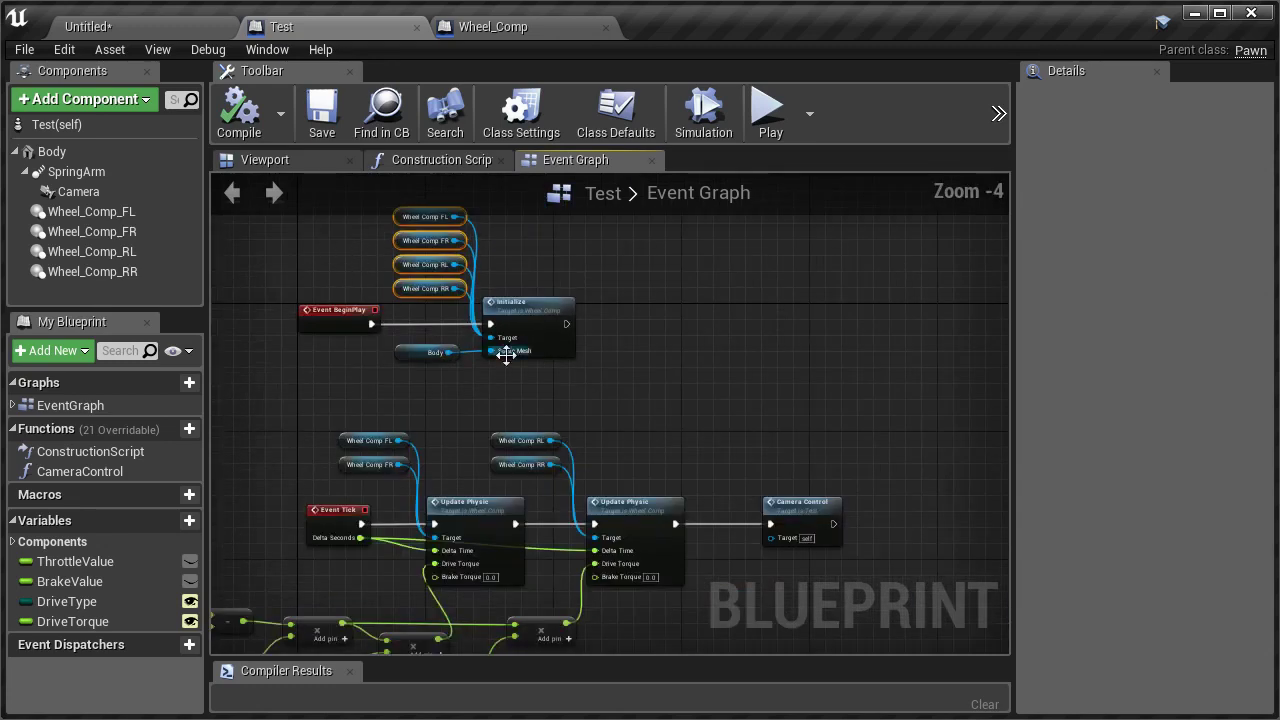
{"action": "left_click", "coordinate": [225, 32]}
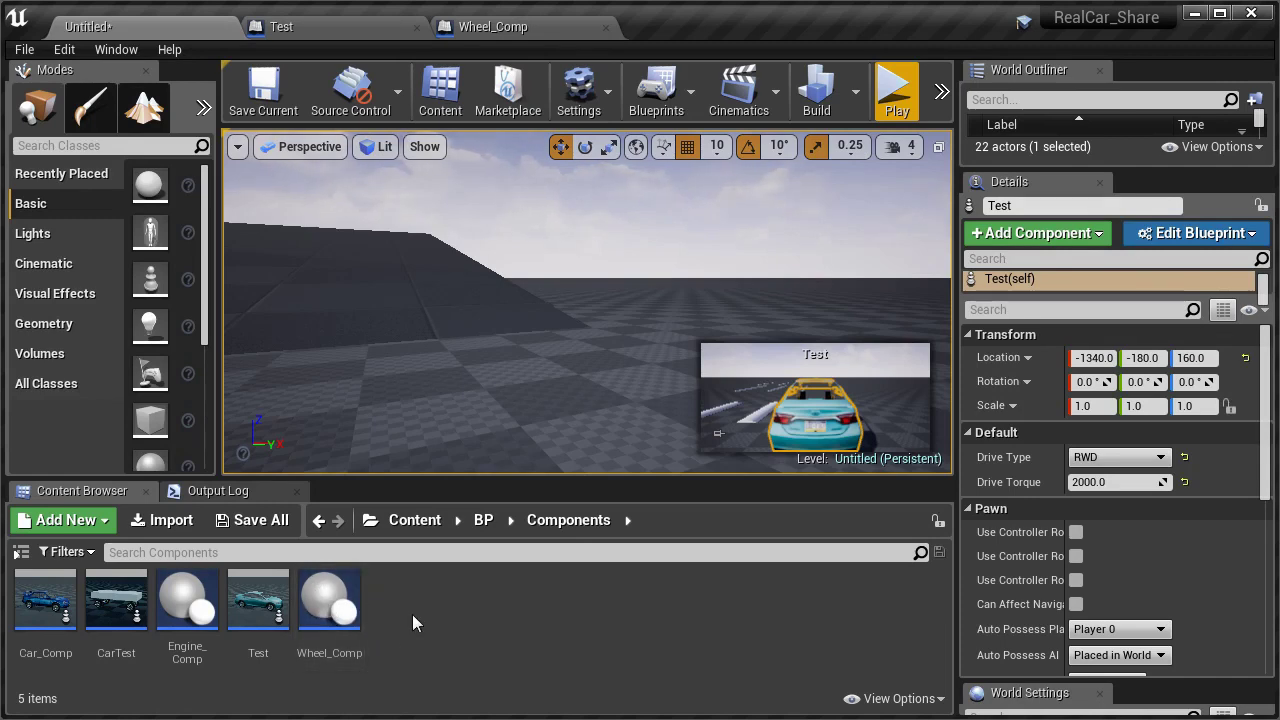
- Open the Wheel_Comp event graph and pan so its UpdatePhysic node rows show
{"action": "left_click", "coordinate": [488, 32]}
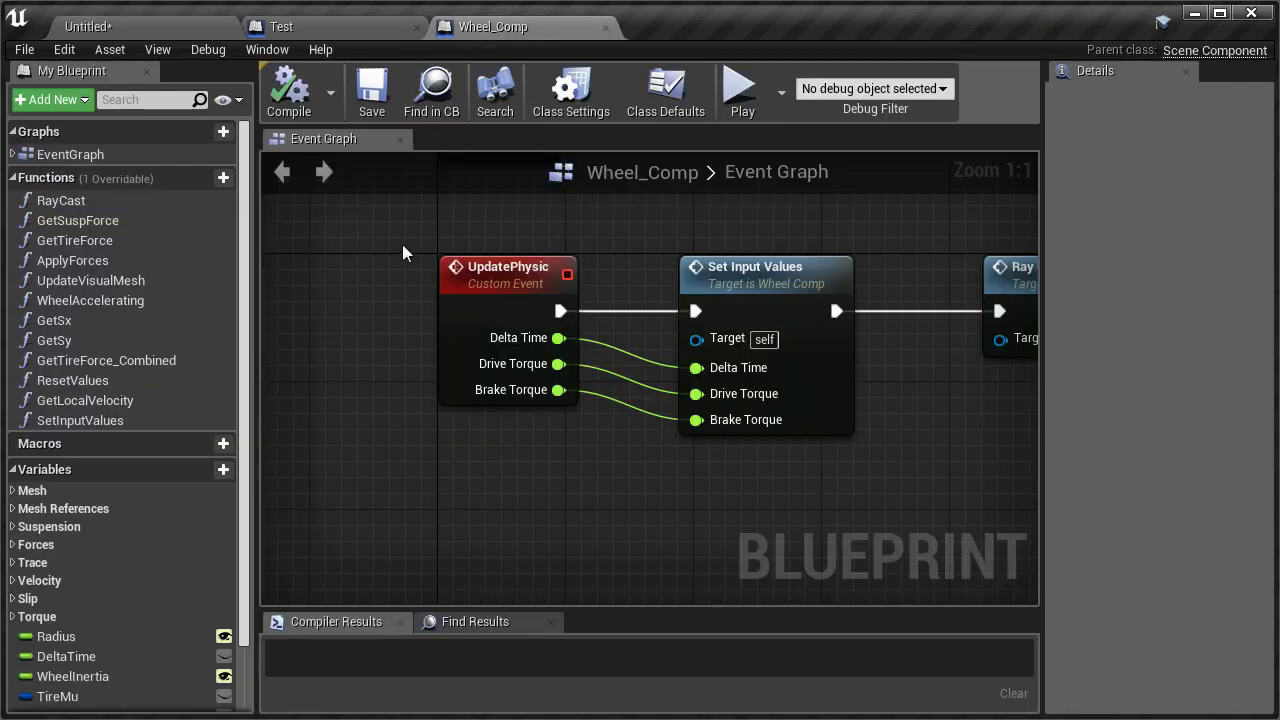
{"action": "scroll", "coordinate": [349, 369], "scroll_direction": "down", "scroll_amount": 4}
{"action": "right_click_drag", "start_coordinate": [636, 310], "coordinate": [604, 307]}
{"action": "scroll", "coordinate": [514, 337], "scroll_direction": "down", "scroll_amount": 2}
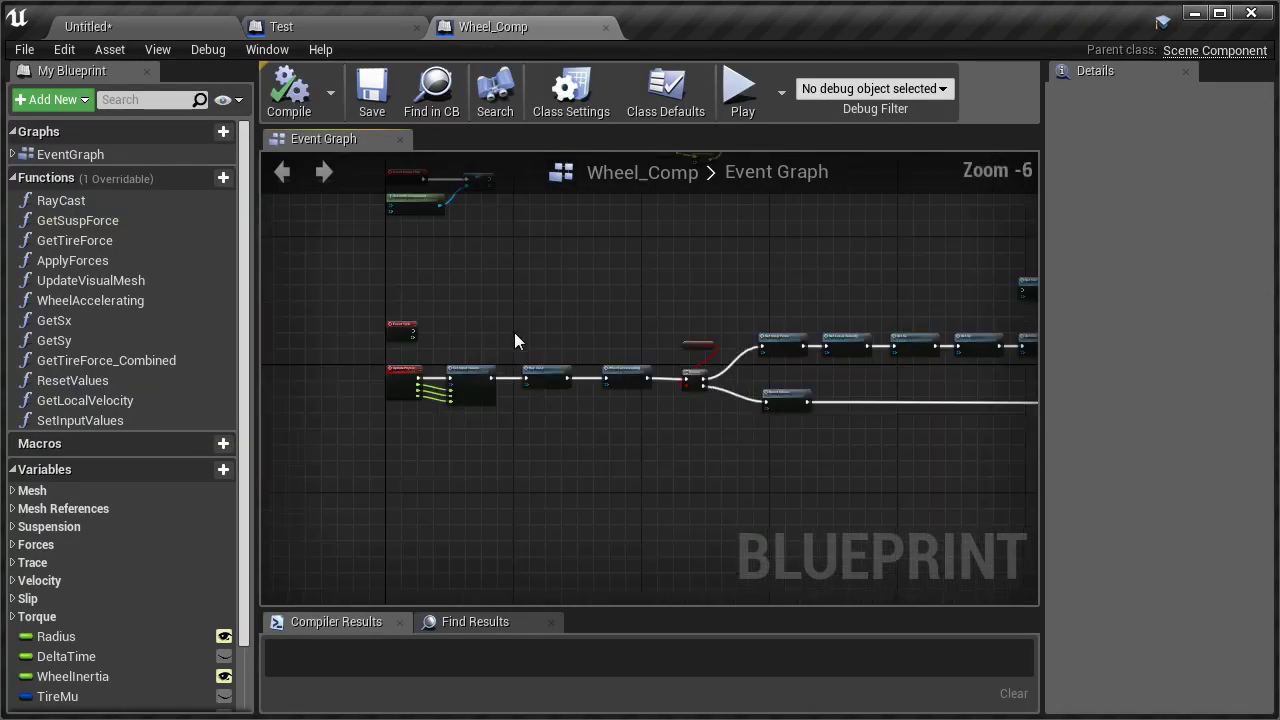
{"action": "scroll", "coordinate": [440, 320], "scroll_direction": "down", "scroll_amount": 1}
{"action": "mouse_move", "coordinate": [440, 320]}
{"action": "right_mouse_down"}
{"action": "mouse_move", "coordinate": [447, 417]}
{"action": "mouse_move", "coordinate": [460, 310]}
{"action": "right_mouse_up"}
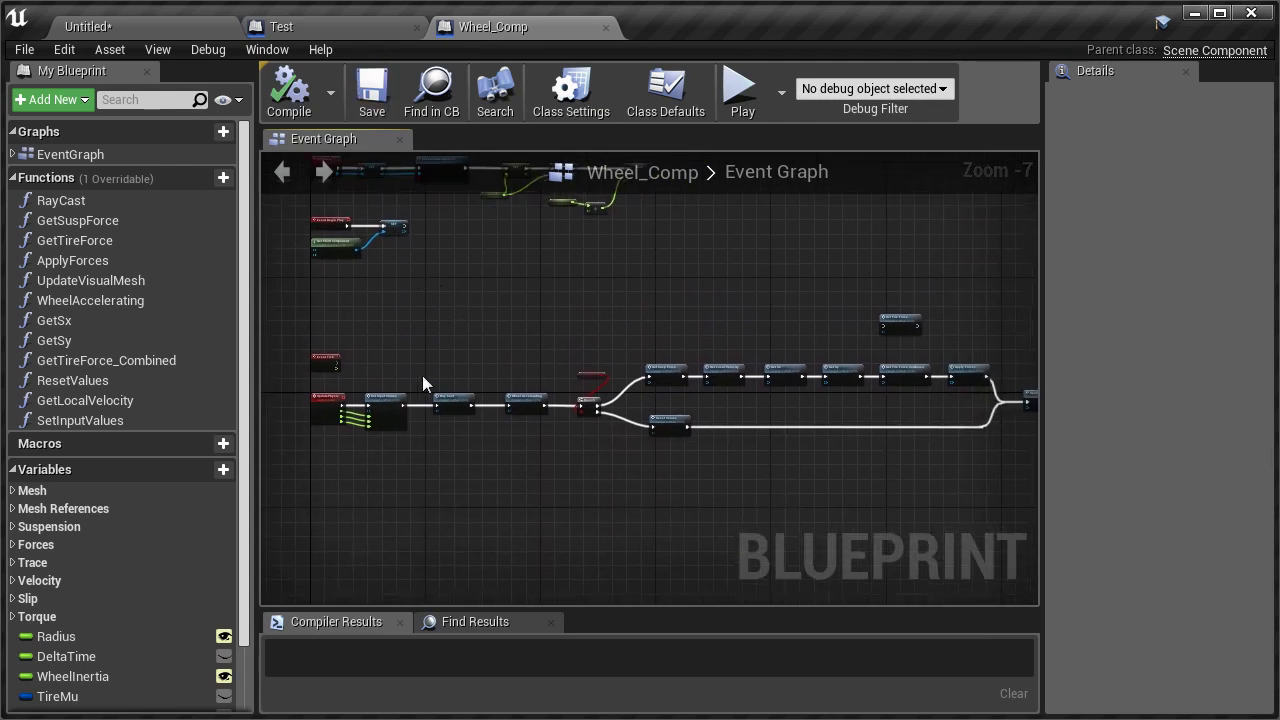
{"action": "scroll", "coordinate": [423, 387], "scroll_direction": "up", "scroll_amount": 6}
{"action": "scroll", "coordinate": [423, 391], "scroll_direction": "up", "scroll_amount": 1}
- Follow the chain from Ray Cast through Branch and Hit to Get Susp Force and Reset Values
{"action": "right_click_drag", "start_coordinate": [777, 356], "coordinate": [597, 411]}
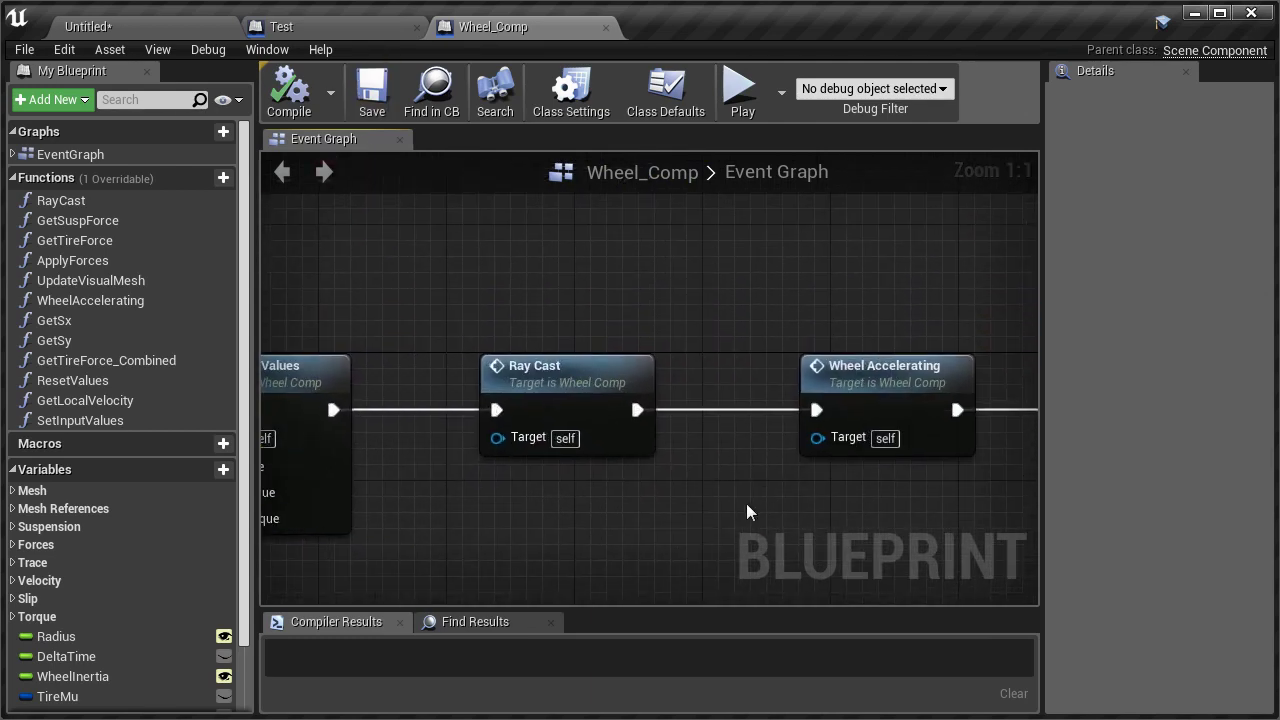
{"action": "right_click_drag", "start_coordinate": [746, 503], "coordinate": [541, 504]}
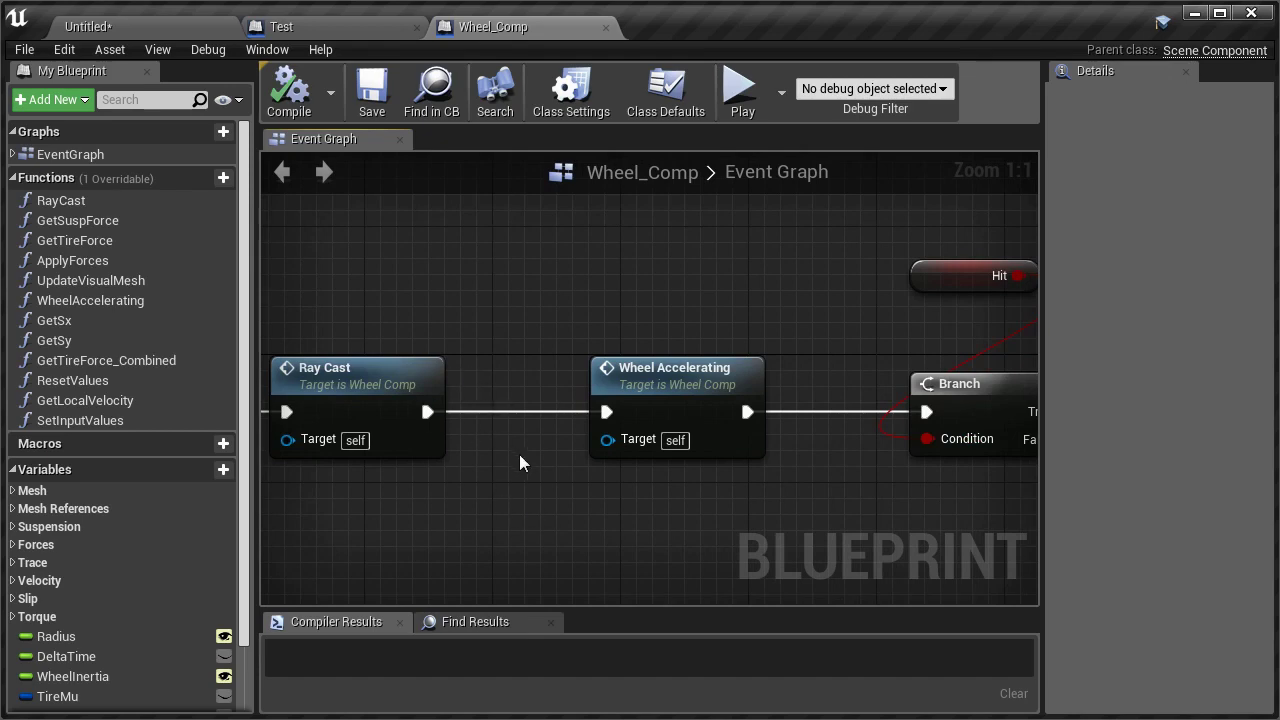
{"action": "right_click_drag", "start_coordinate": [650, 496], "coordinate": [546, 487]}
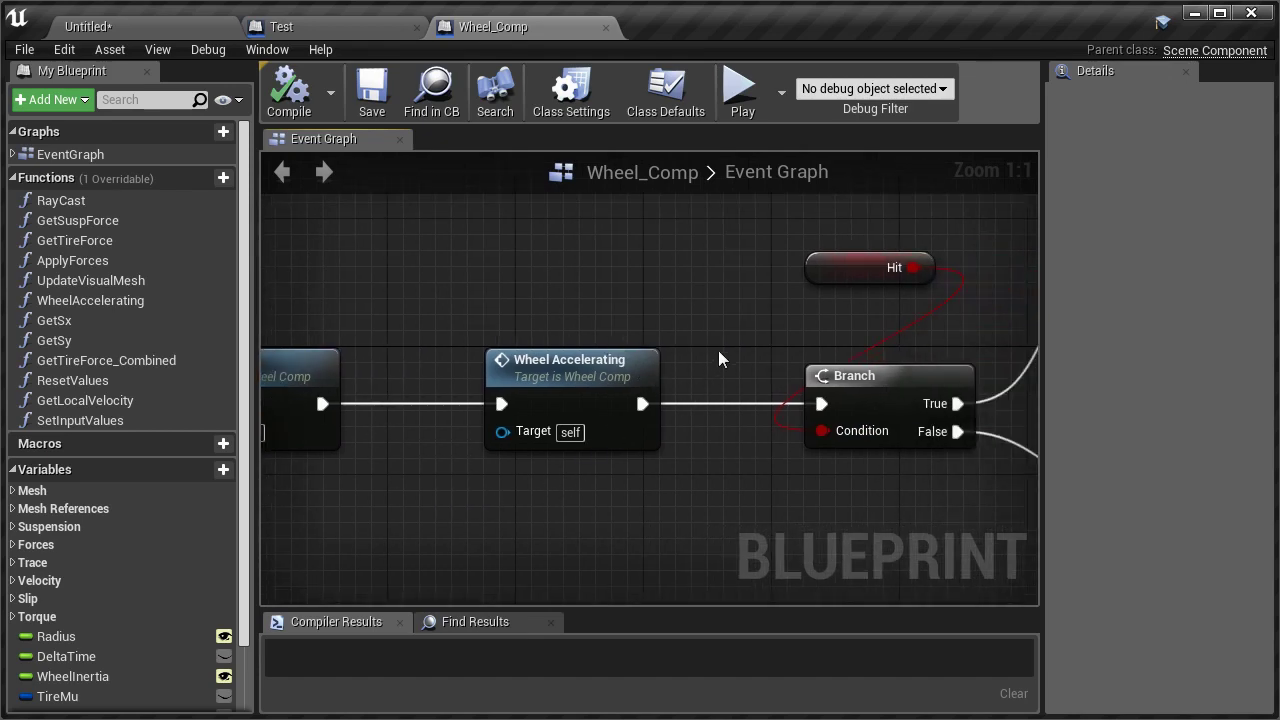
{"action": "right_click_drag", "start_coordinate": [746, 322], "coordinate": [512, 375]}
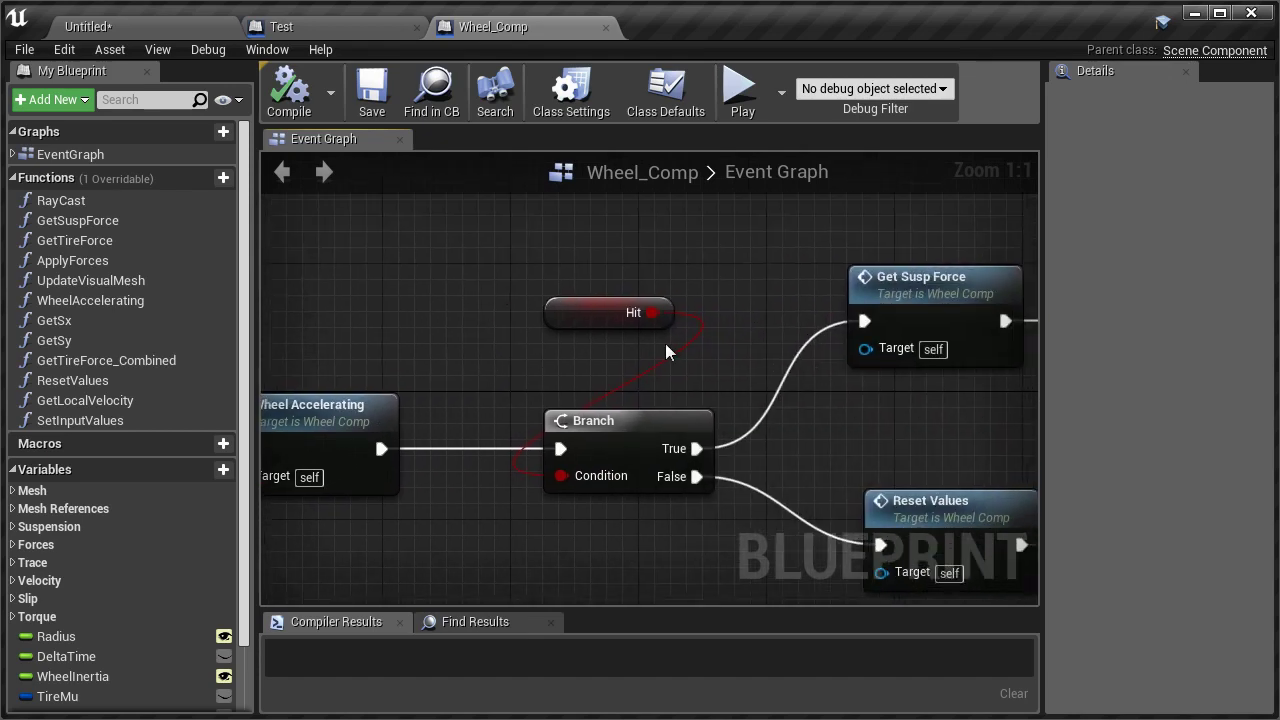
{"action": "right_click_drag", "start_coordinate": [665, 350], "coordinate": [422, 388]}
- Nudge the Hit variable node slightly left and pan along to Get Sx
{"action": "left_click", "coordinate": [361, 350]}
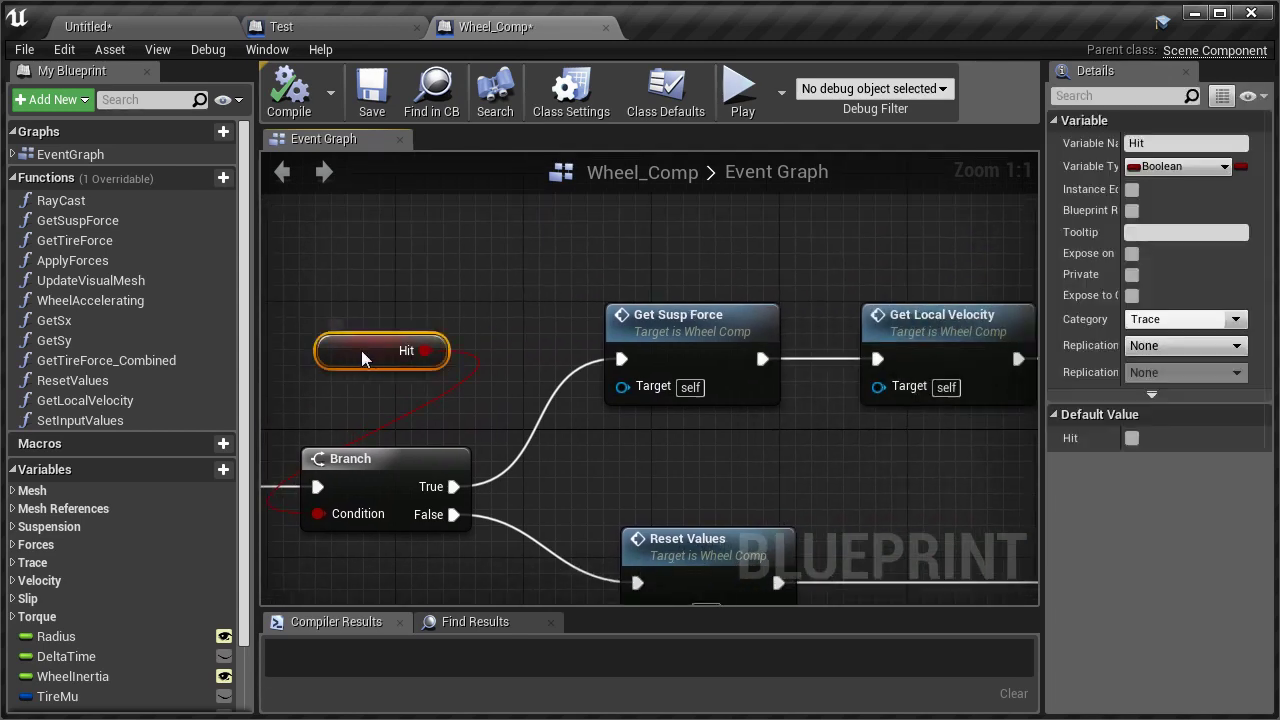
{"action": "left_click_drag", "start_coordinate": [361, 350], "coordinate": [345, 350]}
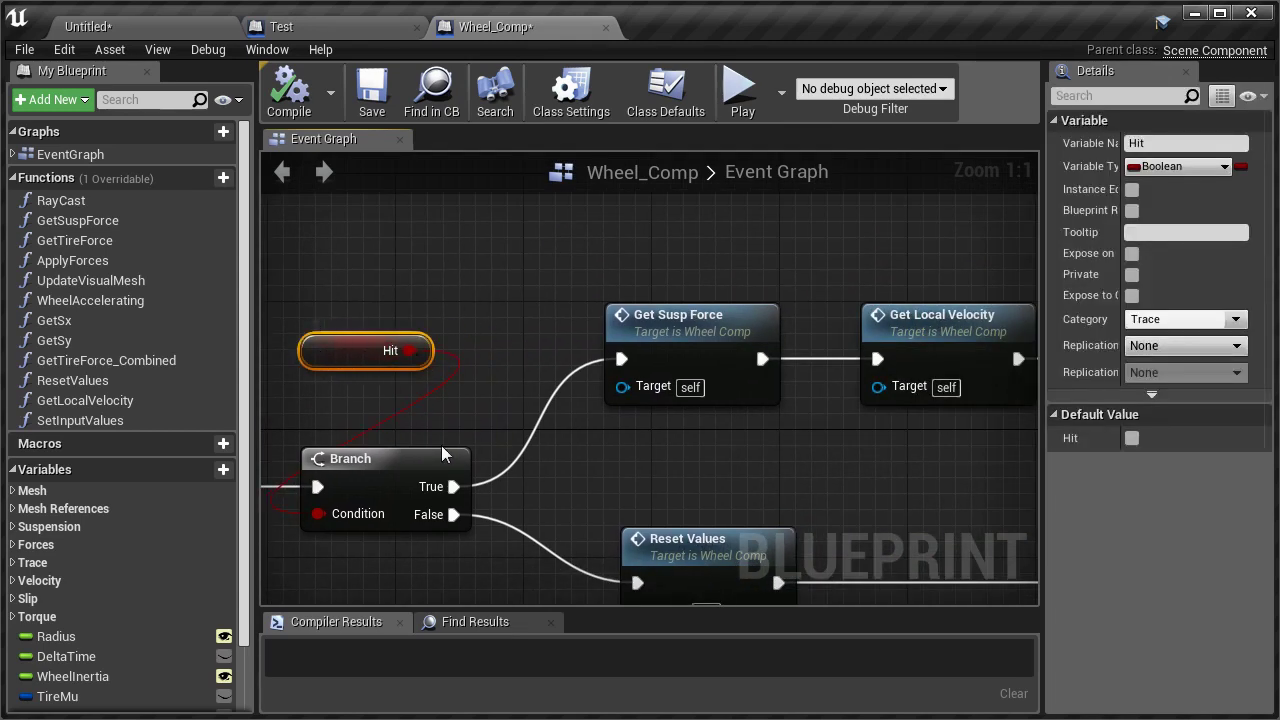
{"action": "right_click_drag", "start_coordinate": [576, 270], "coordinate": [419, 256]}
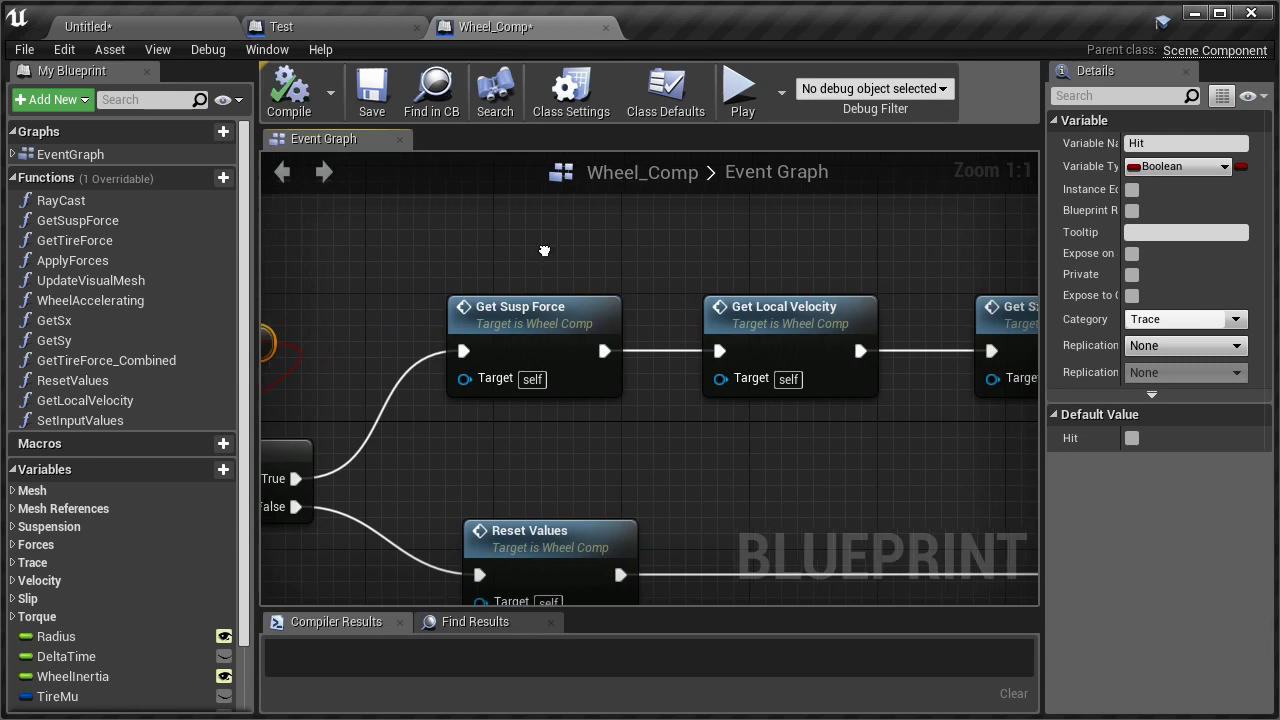
{"action": "right_click_drag", "start_coordinate": [543, 258], "coordinate": [463, 258]}
- Pan past Get Sy to Get Tire Force Combined and Apply Forces
{"action": "right_click_drag", "start_coordinate": [494, 309], "coordinate": [413, 309]}
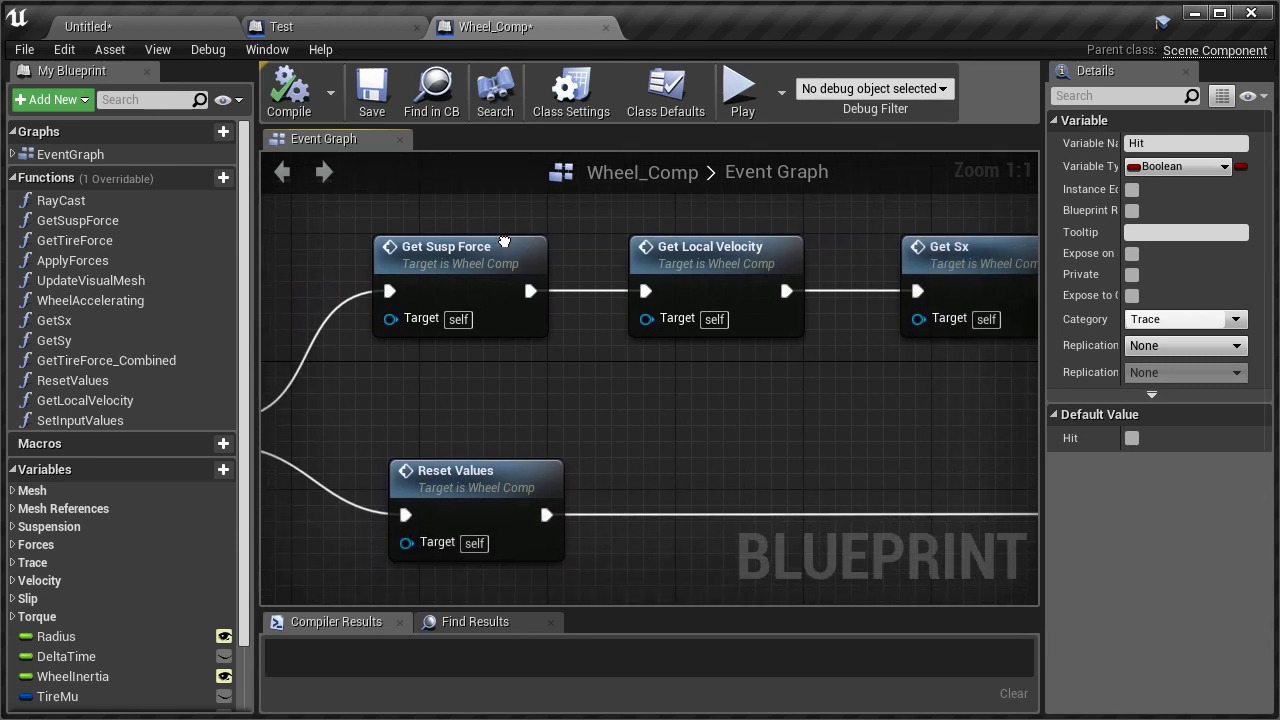
{"action": "right_click_drag", "start_coordinate": [600, 274], "coordinate": [428, 252]}
{"action": "right_click_drag", "start_coordinate": [760, 258], "coordinate": [586, 257]}
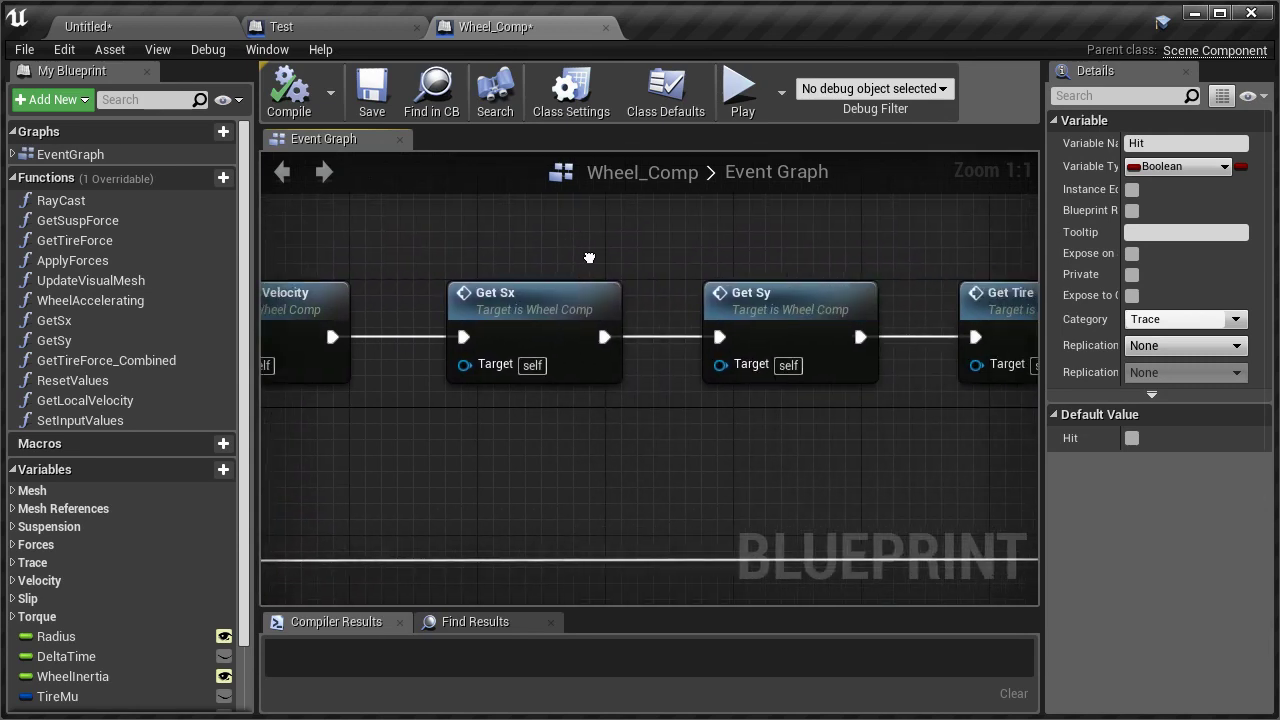
{"action": "right_click_drag", "start_coordinate": [678, 257], "coordinate": [634, 257]}
{"action": "right_click_drag", "start_coordinate": [920, 252], "coordinate": [560, 289]}
{"action": "right_click_drag", "start_coordinate": [779, 287], "coordinate": [560, 287]}
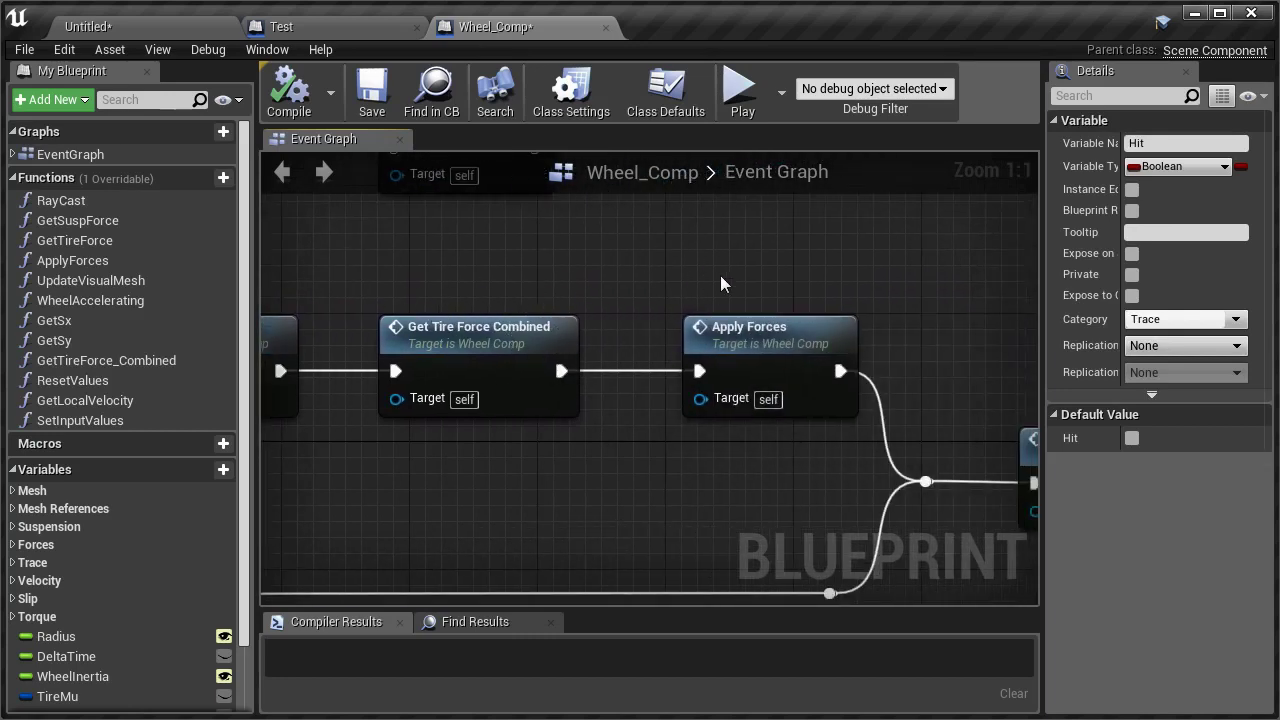
- Bring Update Visual Mesh into view and zoom out to see the whole graph
{"action": "right_click_drag", "start_coordinate": [720, 275], "coordinate": [574, 273]}
{"action": "right_click_drag", "start_coordinate": [750, 328], "coordinate": [619, 257]}
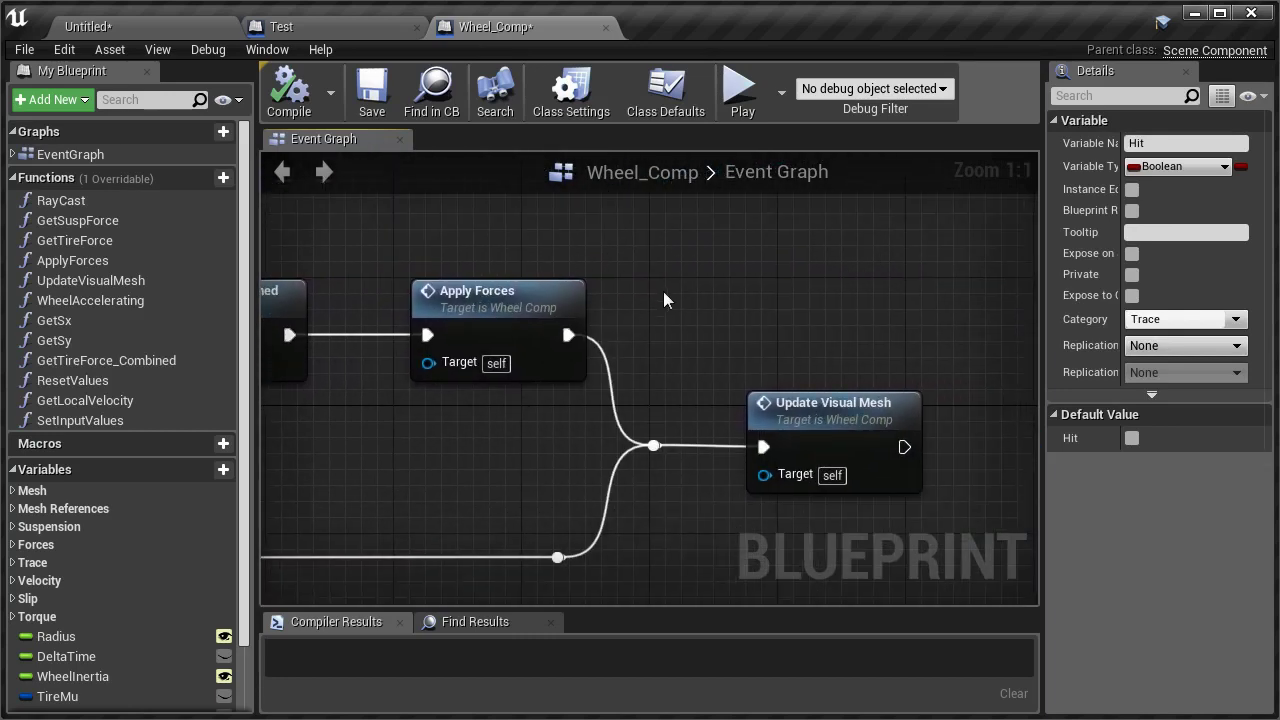
{"action": "scroll", "coordinate": [663, 300], "scroll_direction": "down", "scroll_amount": 4}
{"action": "scroll", "coordinate": [663, 300], "scroll_direction": "down", "scroll_amount": 3}
{"action": "mouse_move", "coordinate": [497, 437]}
{"action": "right_mouse_down"}
{"action": "mouse_move", "coordinate": [574, 492]}
{"action": "mouse_move", "coordinate": [480, 491]}
{"action": "right_mouse_up"}
{"action": "scroll", "coordinate": [480, 491], "scroll_direction": "down", "scroll_amount": 2}
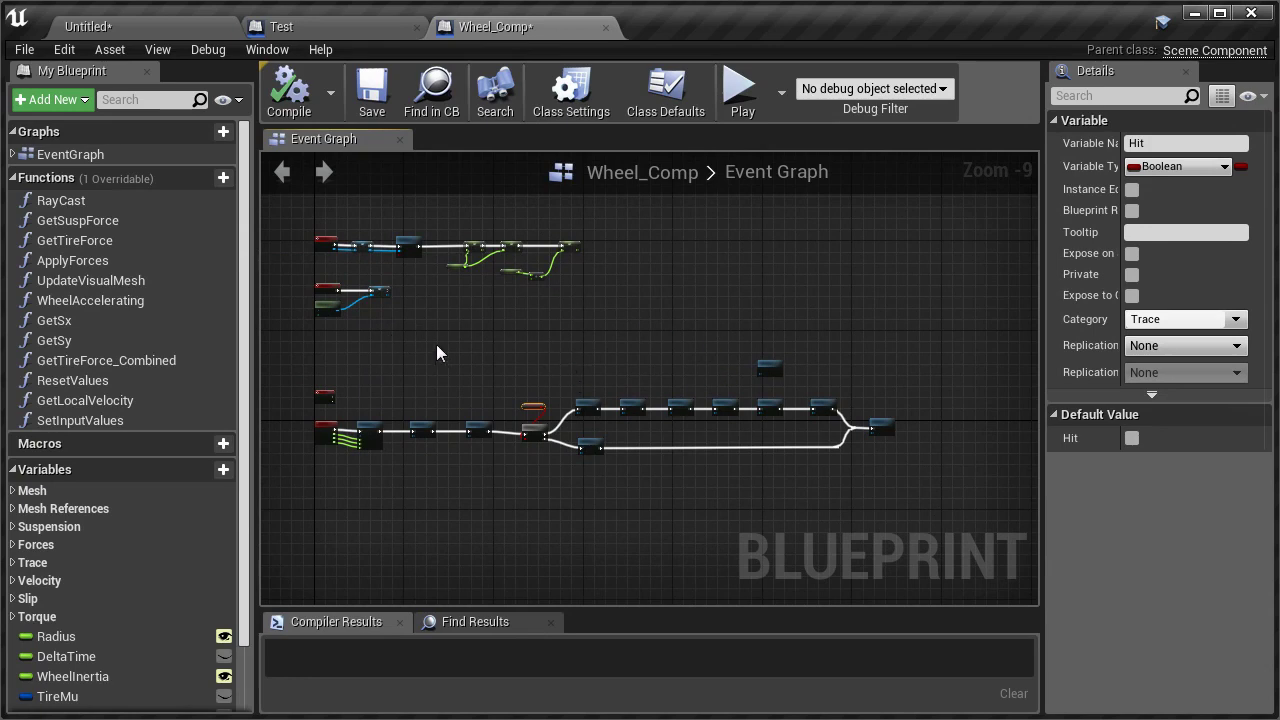
{"action": "left_click", "coordinate": [339, 25]}
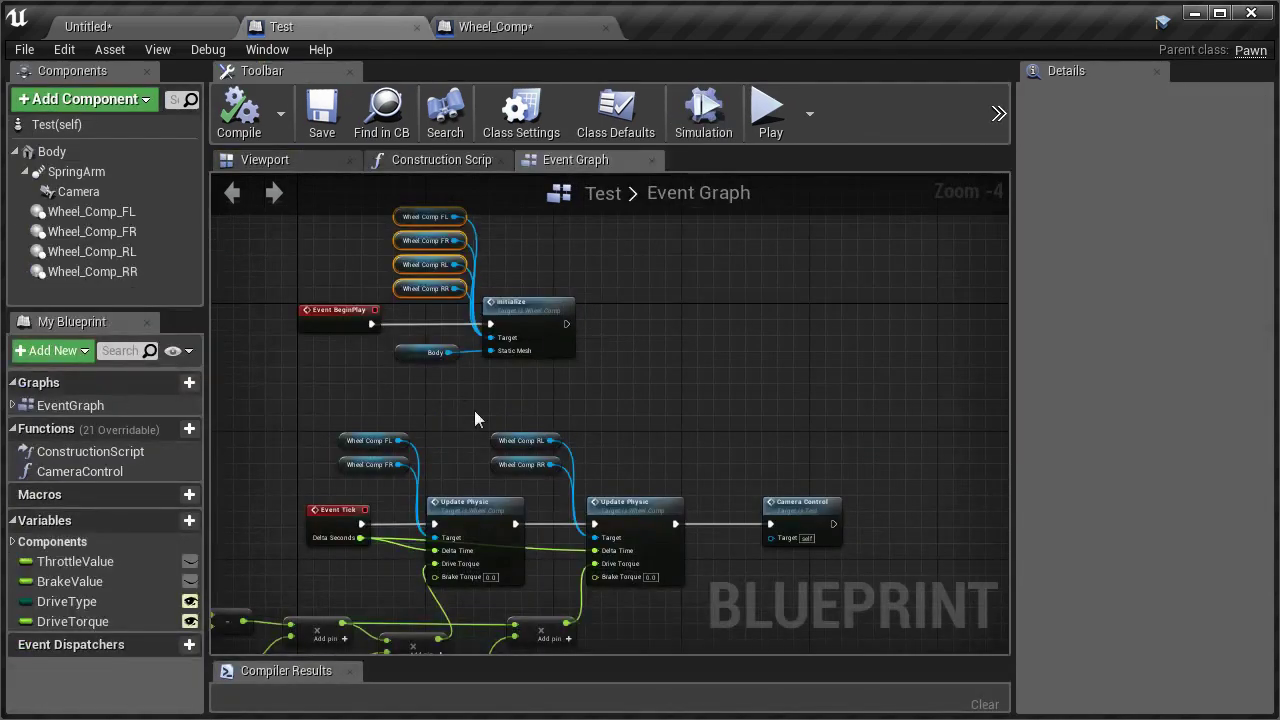
{"action": "mouse_move", "coordinate": [474, 410]}
{"action": "right_mouse_down"}
{"action": "mouse_move", "coordinate": [601, 326]}
{"action": "mouse_move", "coordinate": [511, 379]}
{"action": "right_mouse_up"}
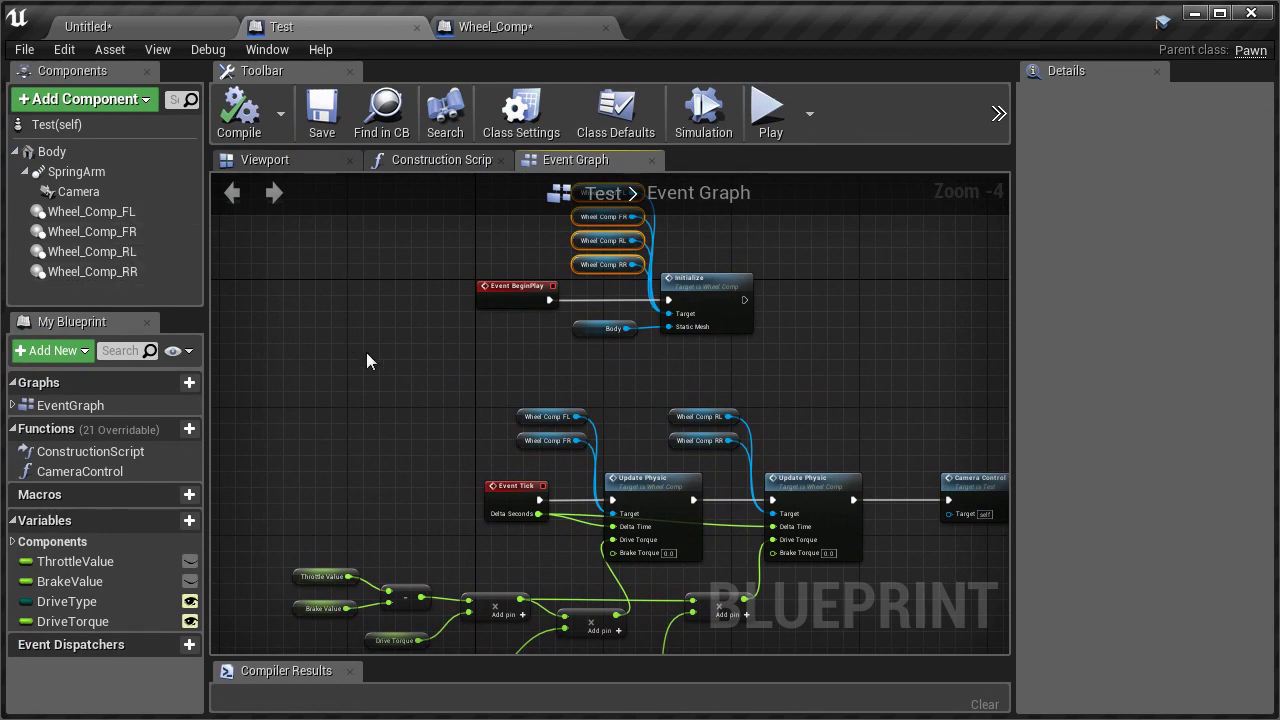
{"action": "mouse_move", "coordinate": [414, 380]}
{"action": "right_mouse_down"}
{"action": "mouse_move", "coordinate": [394, 306]}
{"action": "mouse_move", "coordinate": [406, 366]}
{"action": "right_mouse_up"}
{"action": "scroll", "coordinate": [391, 306], "scroll_direction": "down", "scroll_amount": 1}
{"action": "scroll", "coordinate": [384, 327], "scroll_direction": "down", "scroll_amount": 1}
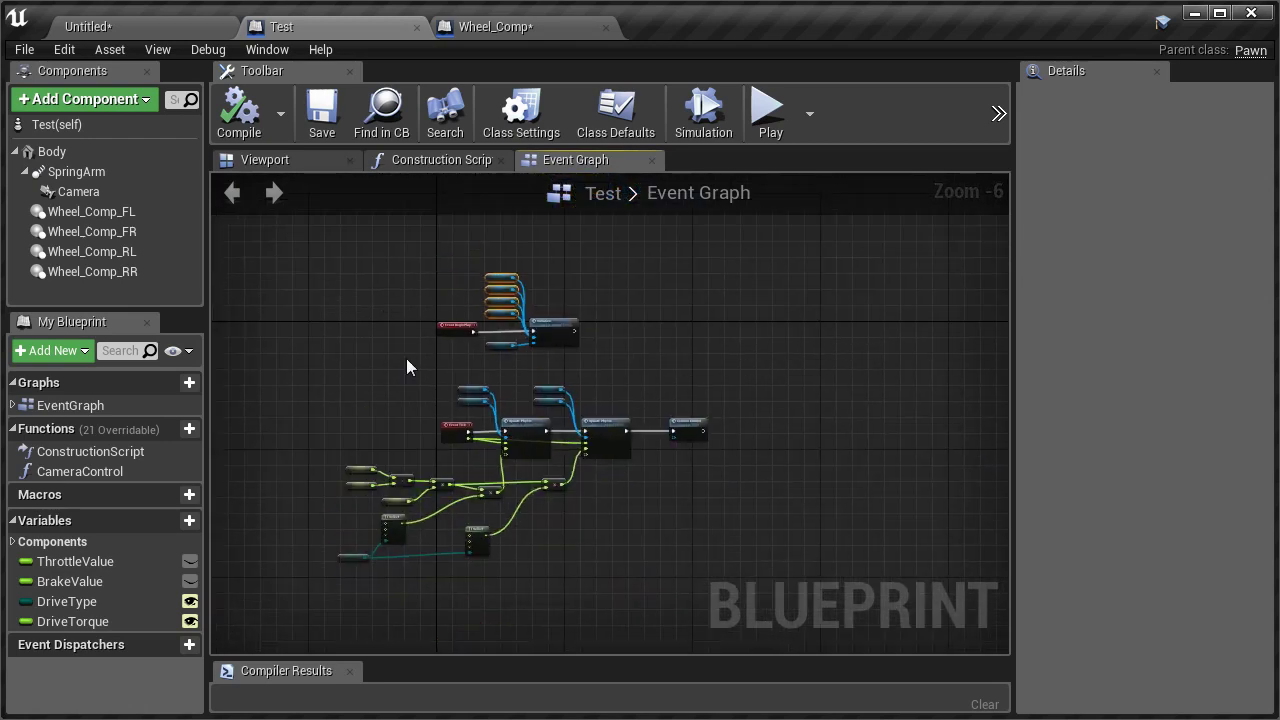
{"action": "scroll", "coordinate": [444, 398], "scroll_direction": "up", "scroll_amount": 4}
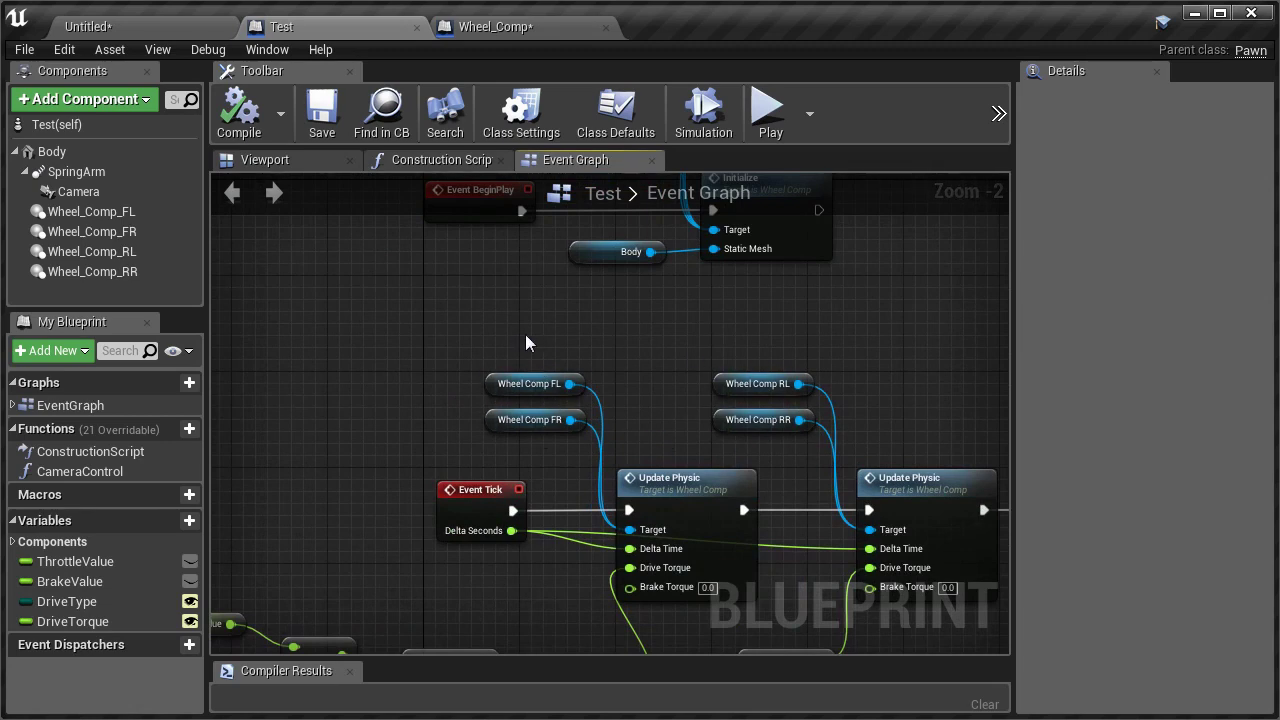
{"action": "right_click_drag", "start_coordinate": [527, 342], "coordinate": [486, 330]}
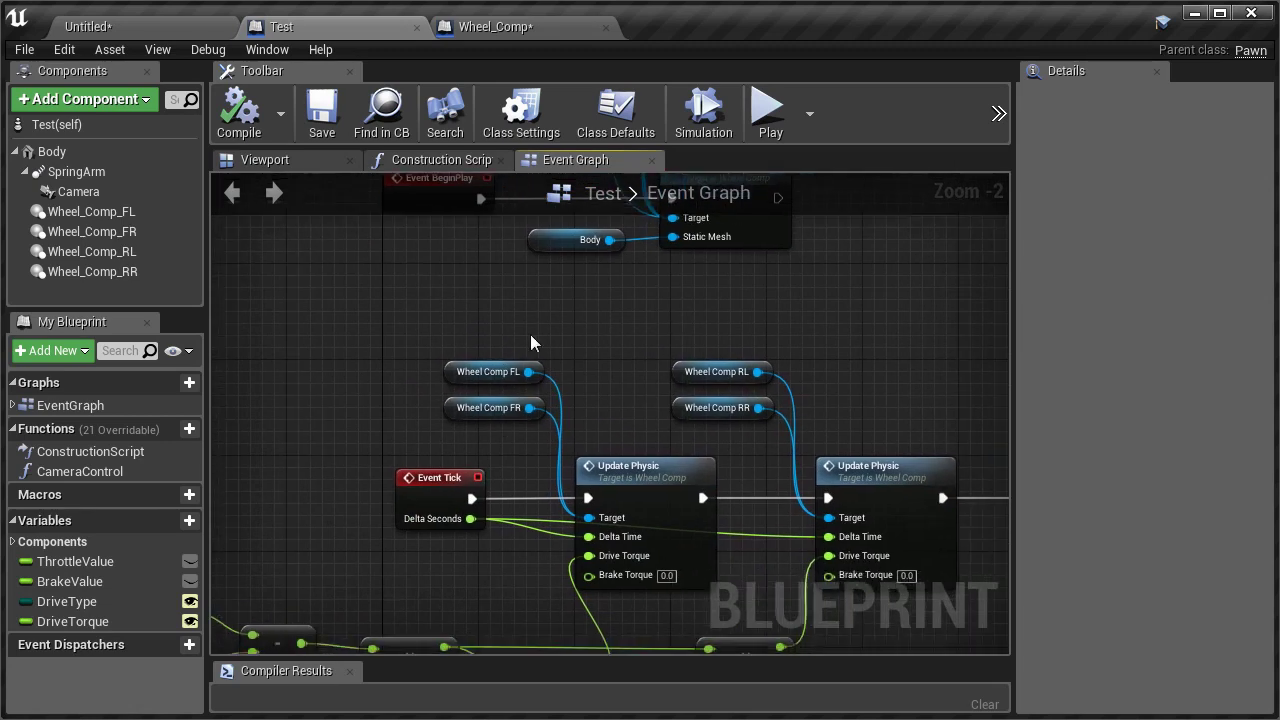
{"action": "scroll", "coordinate": [473, 333], "scroll_direction": "down", "scroll_amount": 2}
{"action": "right_click_drag", "start_coordinate": [373, 301], "coordinate": [443, 356]}
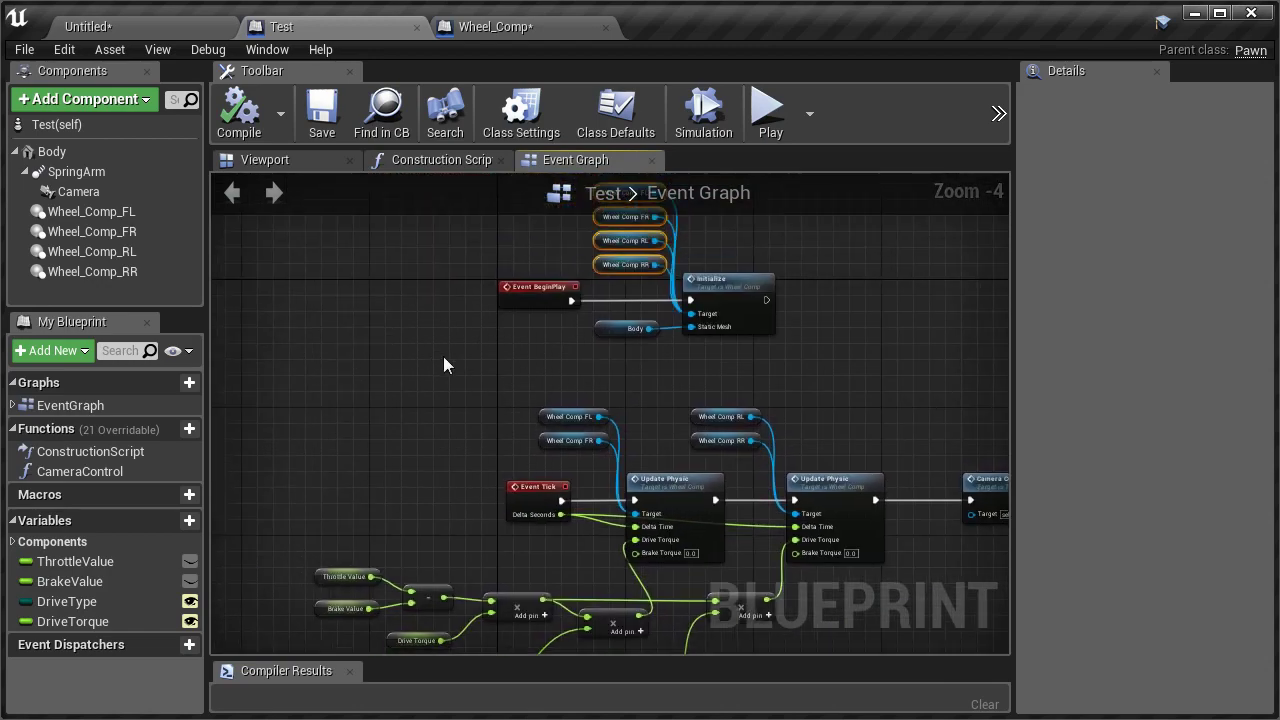
{"action": "left_click", "coordinate": [195, 24]}
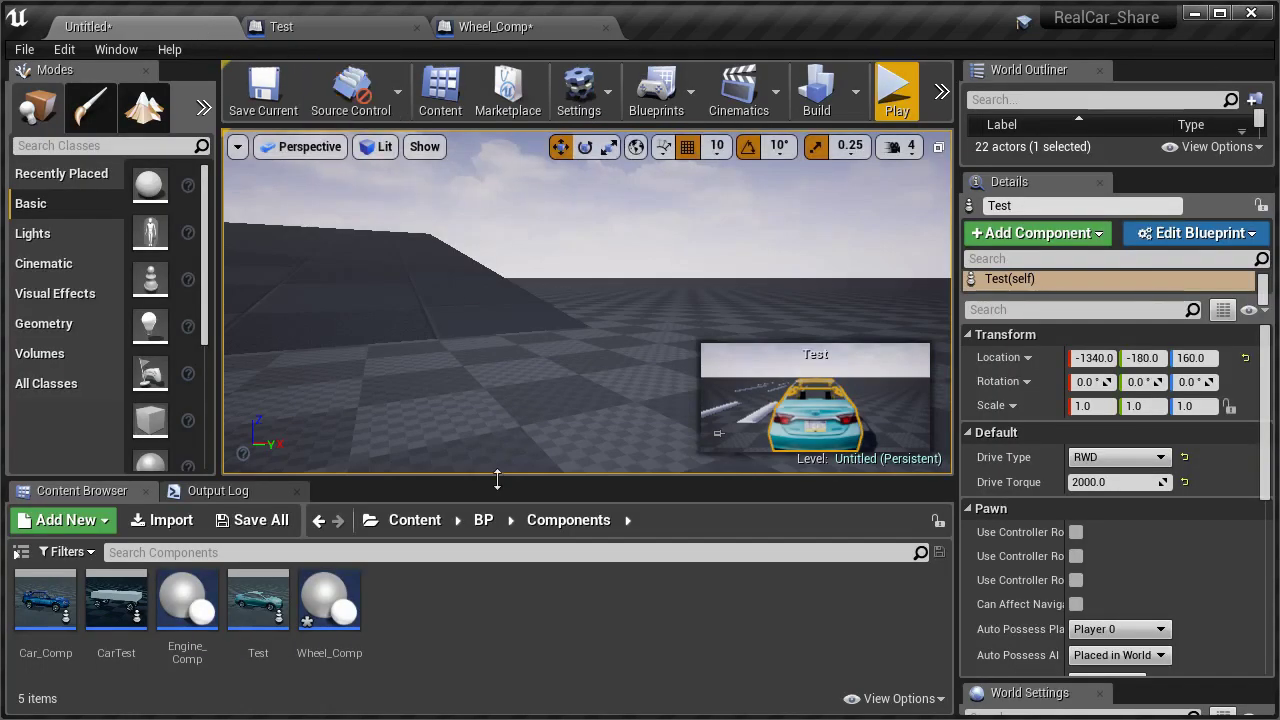
{"action": "right_click_drag", "start_coordinate": [508, 363], "coordinate": [508, 363]}
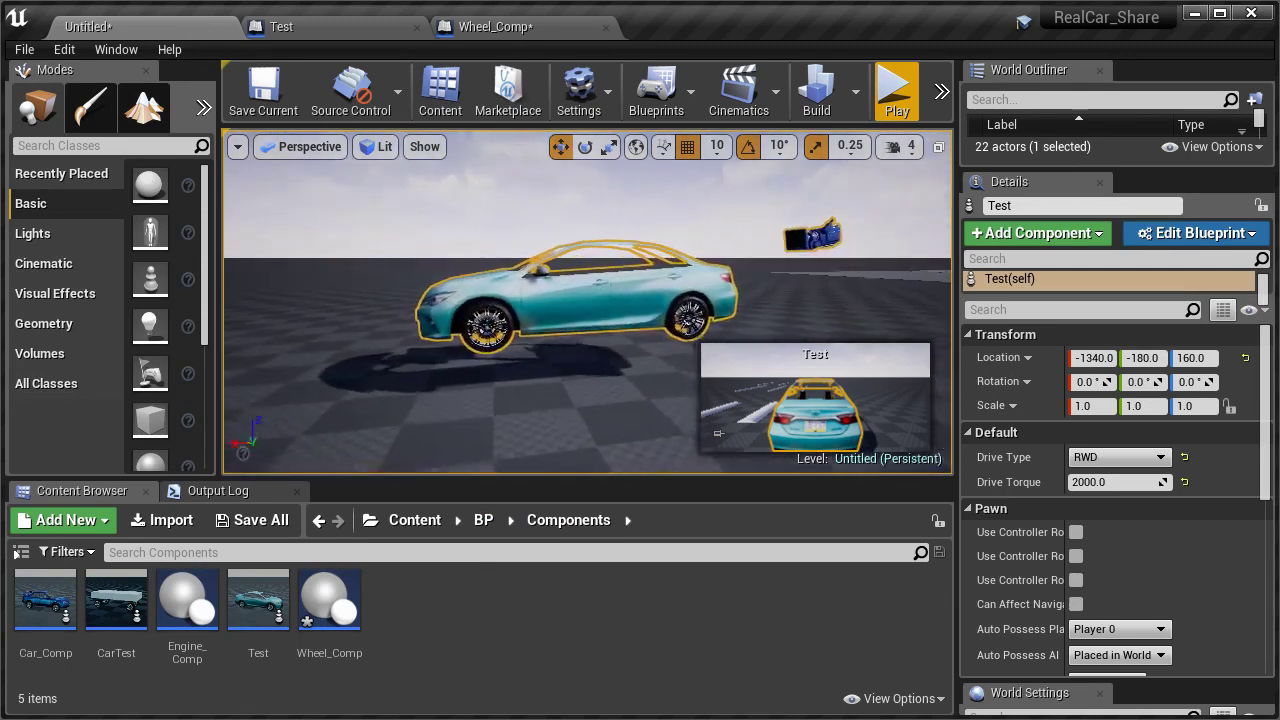
{"action": "left_click", "coordinate": [378, 28]}
{"action": "right_click_drag", "start_coordinate": [611, 376], "coordinate": [517, 428]}
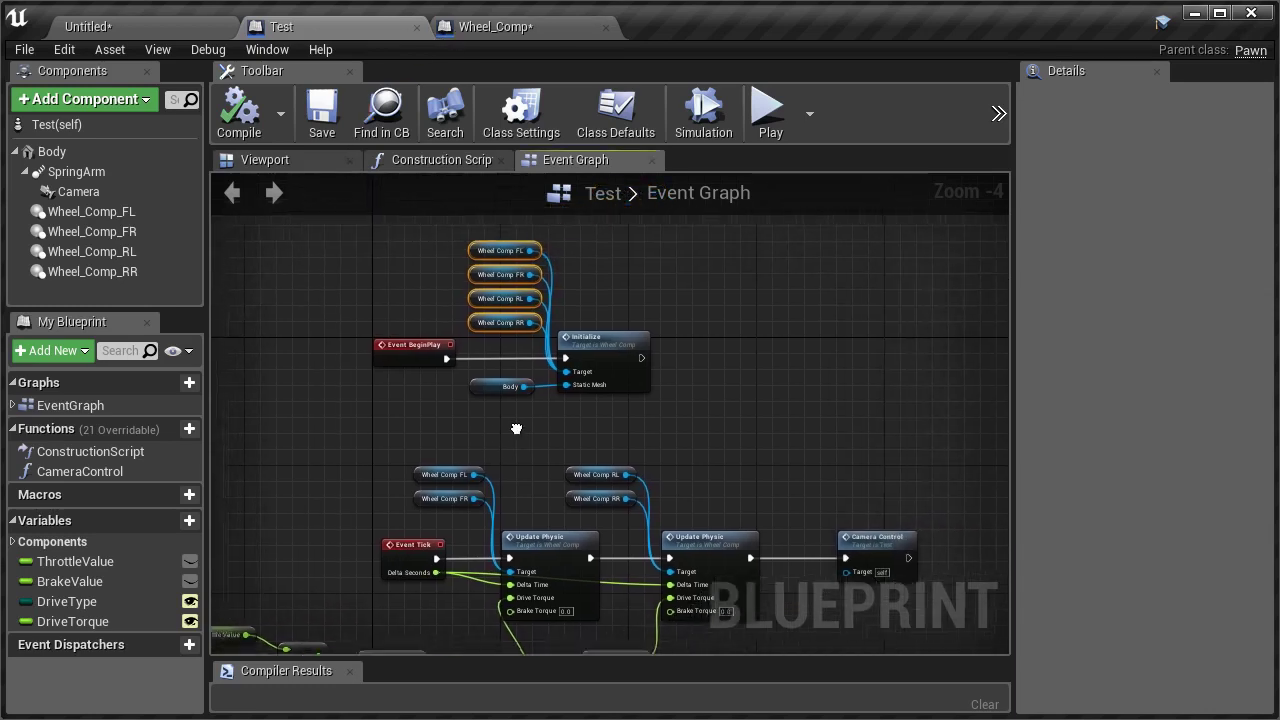
{"action": "scroll", "coordinate": [517, 428], "scroll_direction": "down", "scroll_amount": 2}
{"action": "right_click_drag", "start_coordinate": [383, 470], "coordinate": [397, 411]}
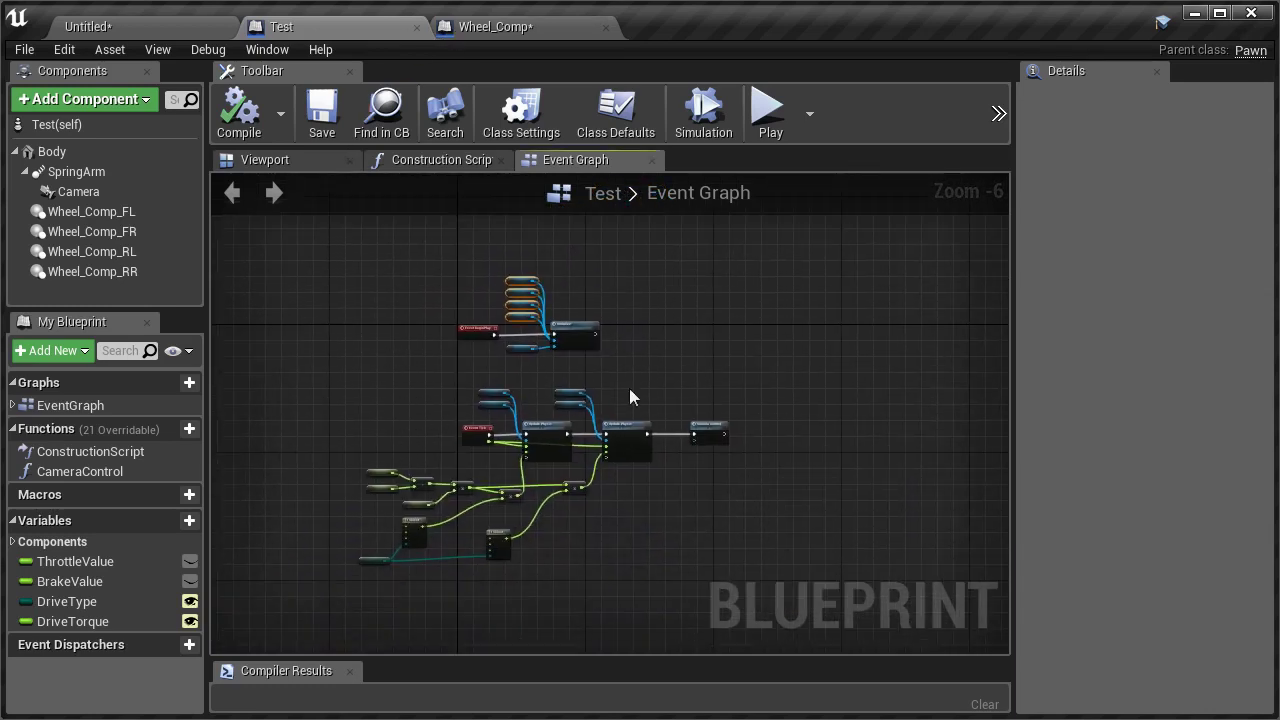
{"action": "scroll", "coordinate": [547, 364], "scroll_direction": "up", "scroll_amount": 2}
{"action": "scroll", "coordinate": [611, 380], "scroll_direction": "down", "scroll_amount": 2}
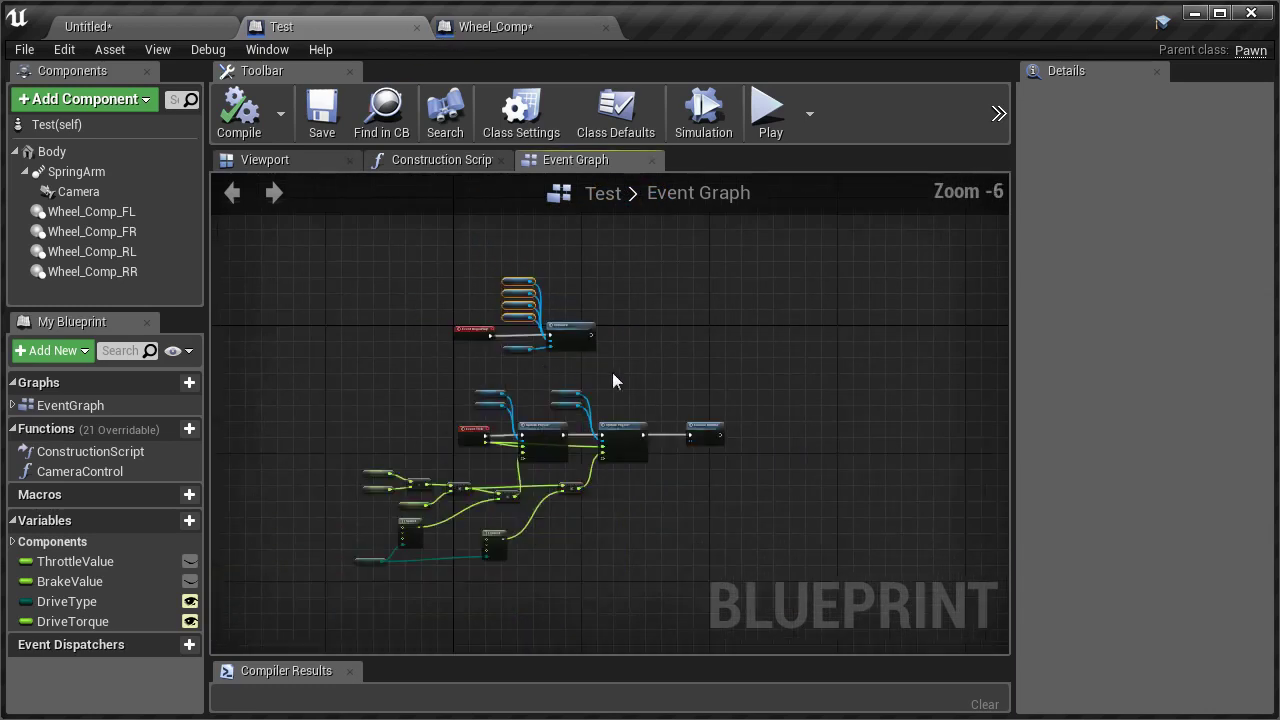
{"action": "scroll", "coordinate": [544, 421], "scroll_direction": "up", "scroll_amount": 2}
{"action": "right_click_drag", "start_coordinate": [544, 421], "coordinate": [553, 384]}
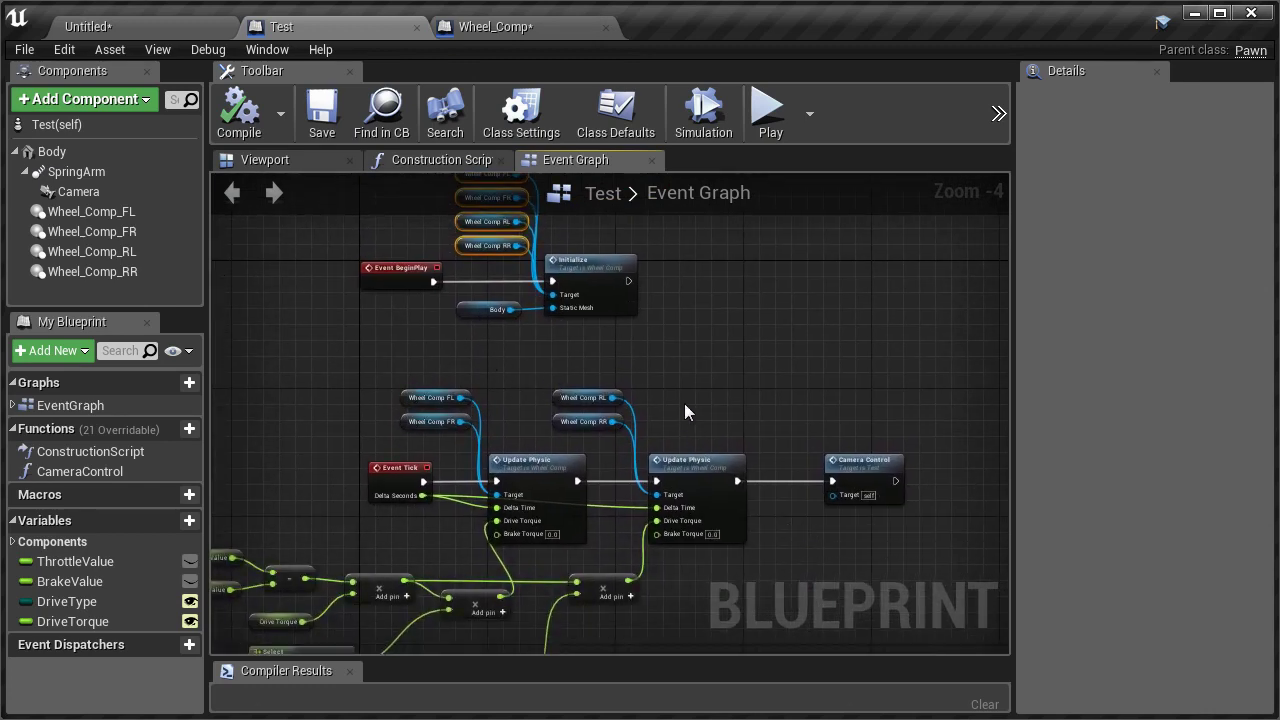
{"action": "left_click_drag", "start_coordinate": [354, 344], "coordinate": [666, 437]}
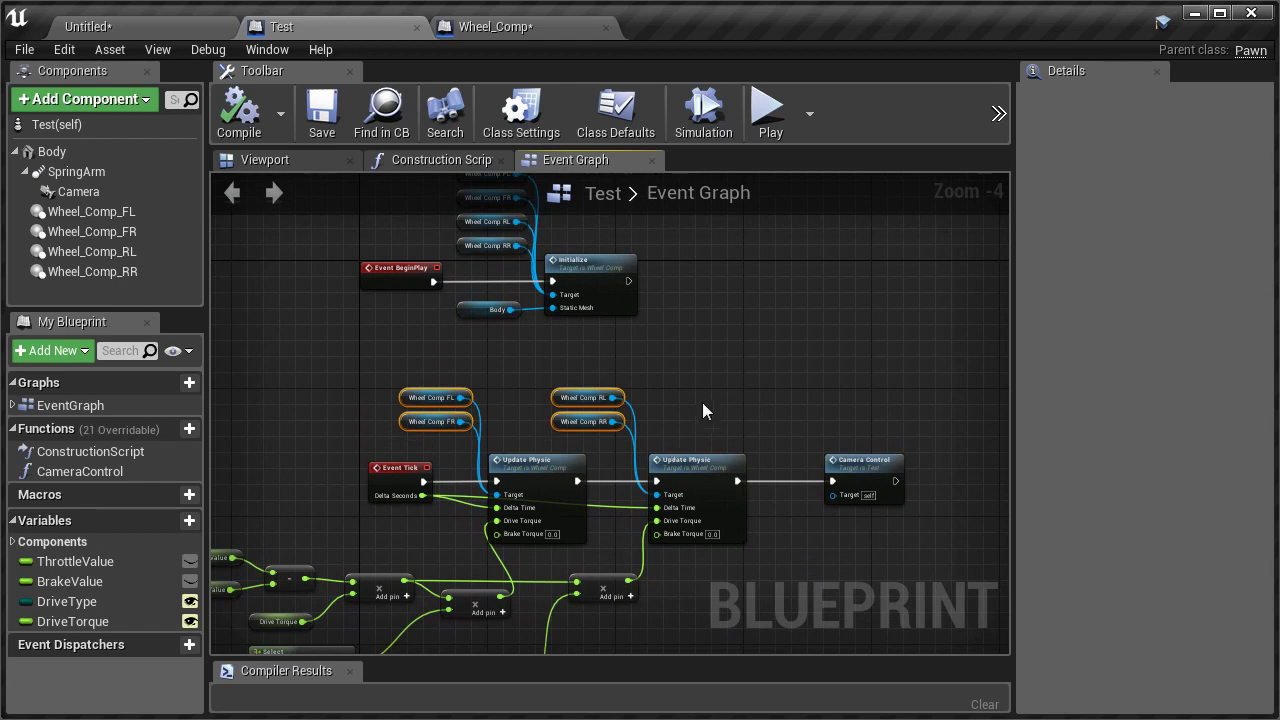
{"action": "left_click", "coordinate": [195, 36]}
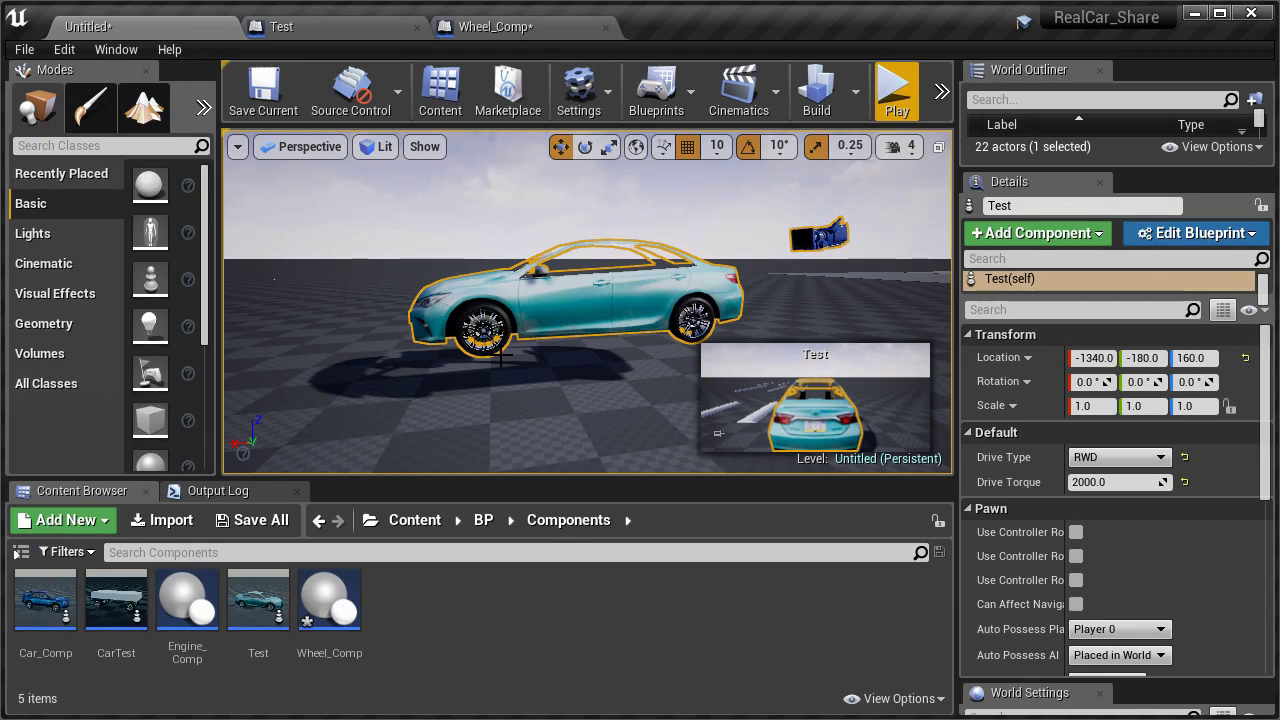
- Orbit and tilt the viewport camera around the Test car toward its front
{"action": "mouse_move", "coordinate": [501, 357]}
{"action": "right_mouse_down"}
{"action": "mouse_move", "coordinate": [560, 362]}
{"action": "mouse_move", "coordinate": [470, 356]}
{"action": "mouse_move", "coordinate": [540, 350]}
{"action": "right_mouse_up"}
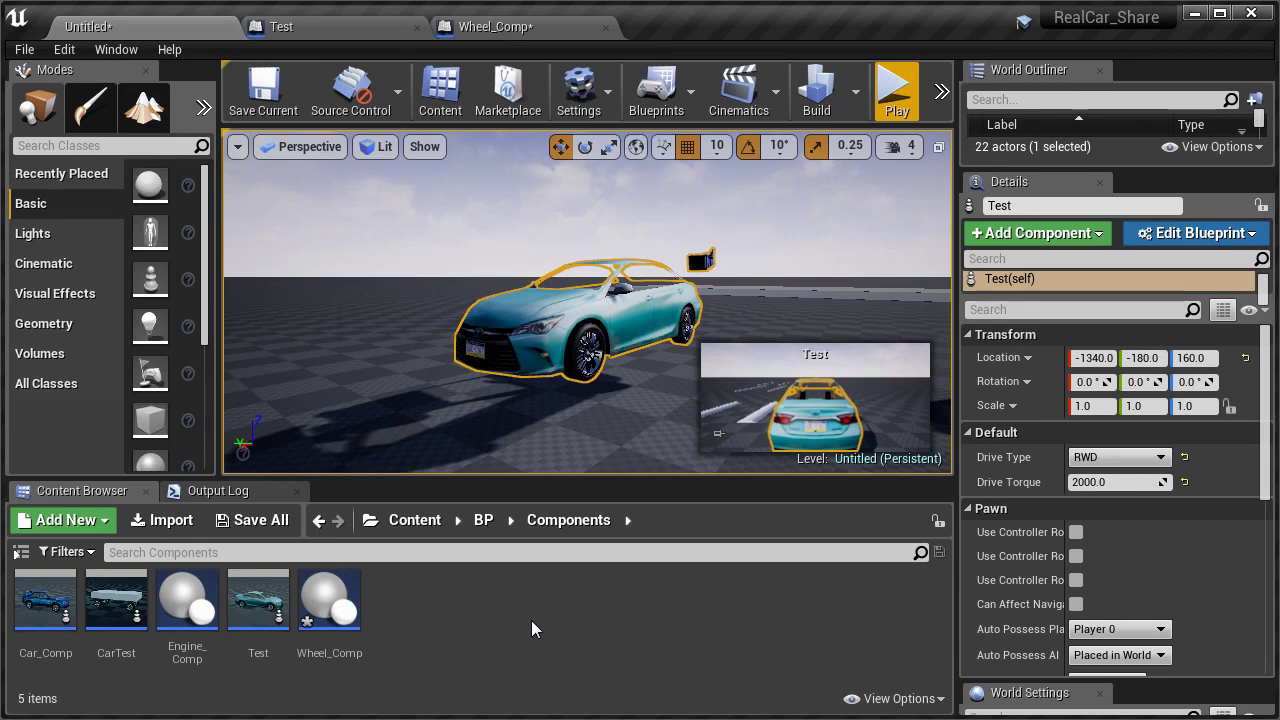
{"action": "right_click_drag", "start_coordinate": [580, 326], "coordinate": [585, 340]}
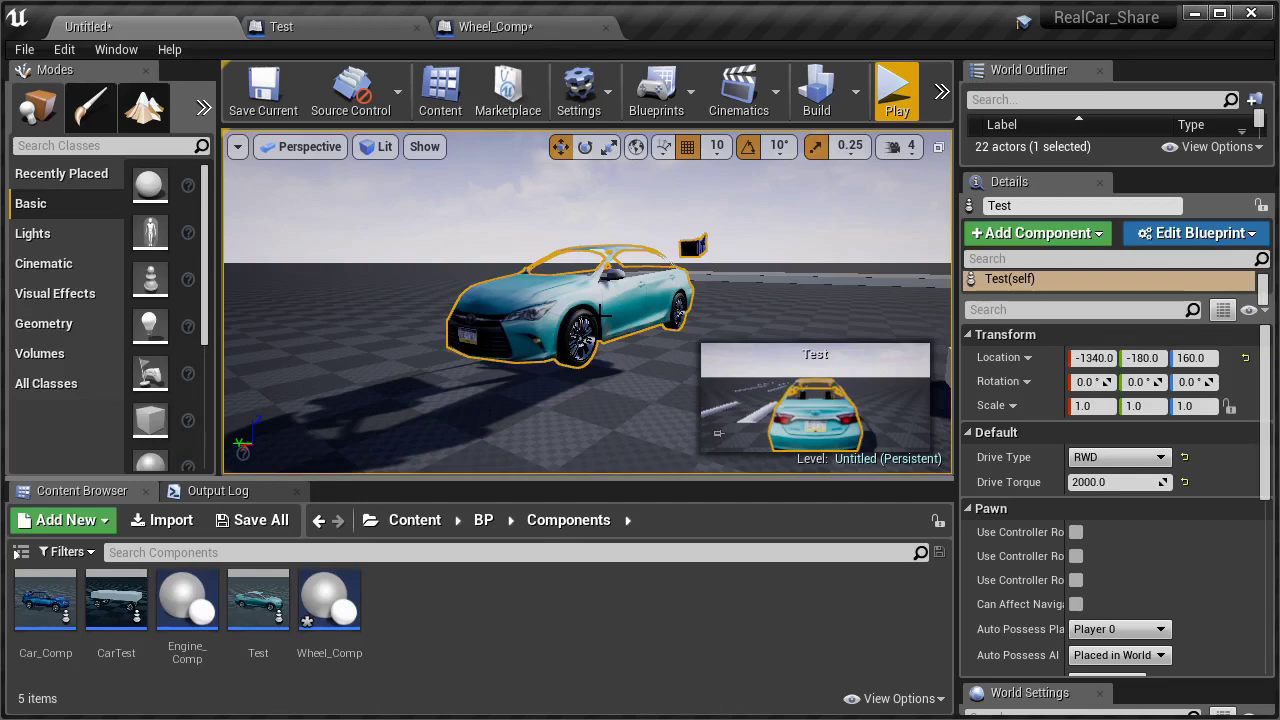
{"action": "middle_click_drag", "start_coordinate": [602, 316], "coordinate": [624, 321]}
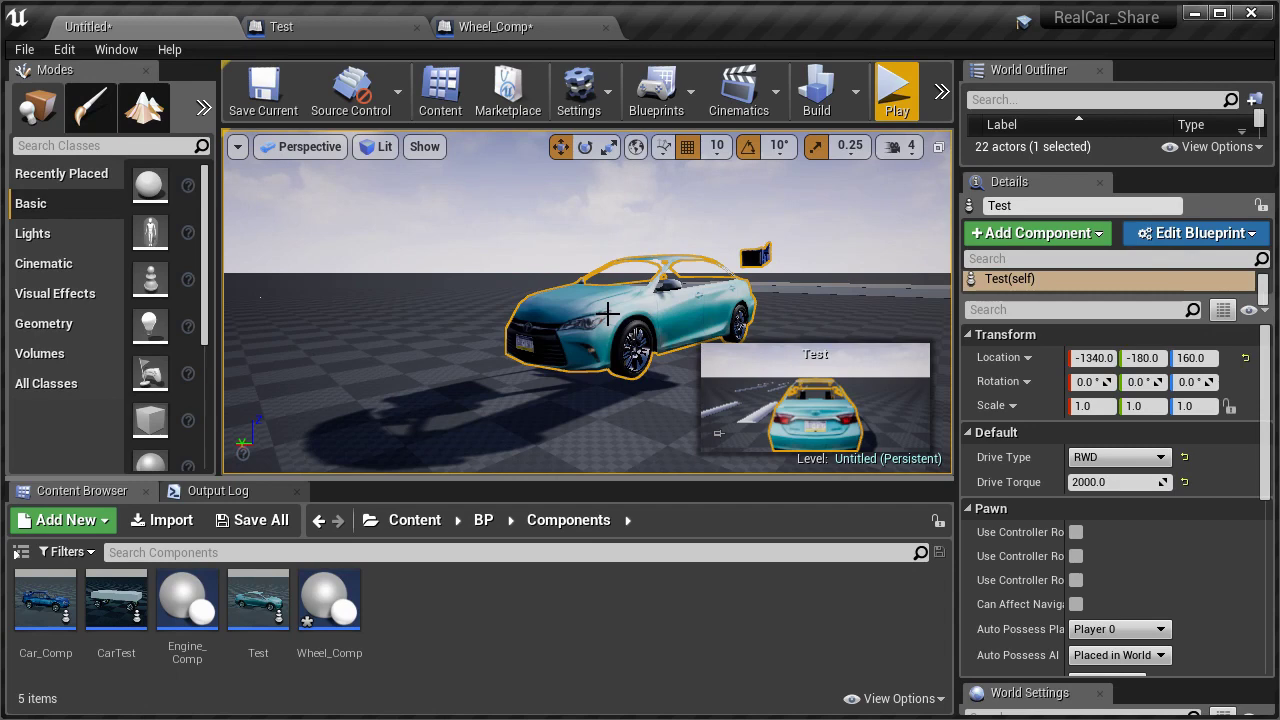
{"action": "right_click_drag", "start_coordinate": [607, 314], "coordinate": [594, 310]}
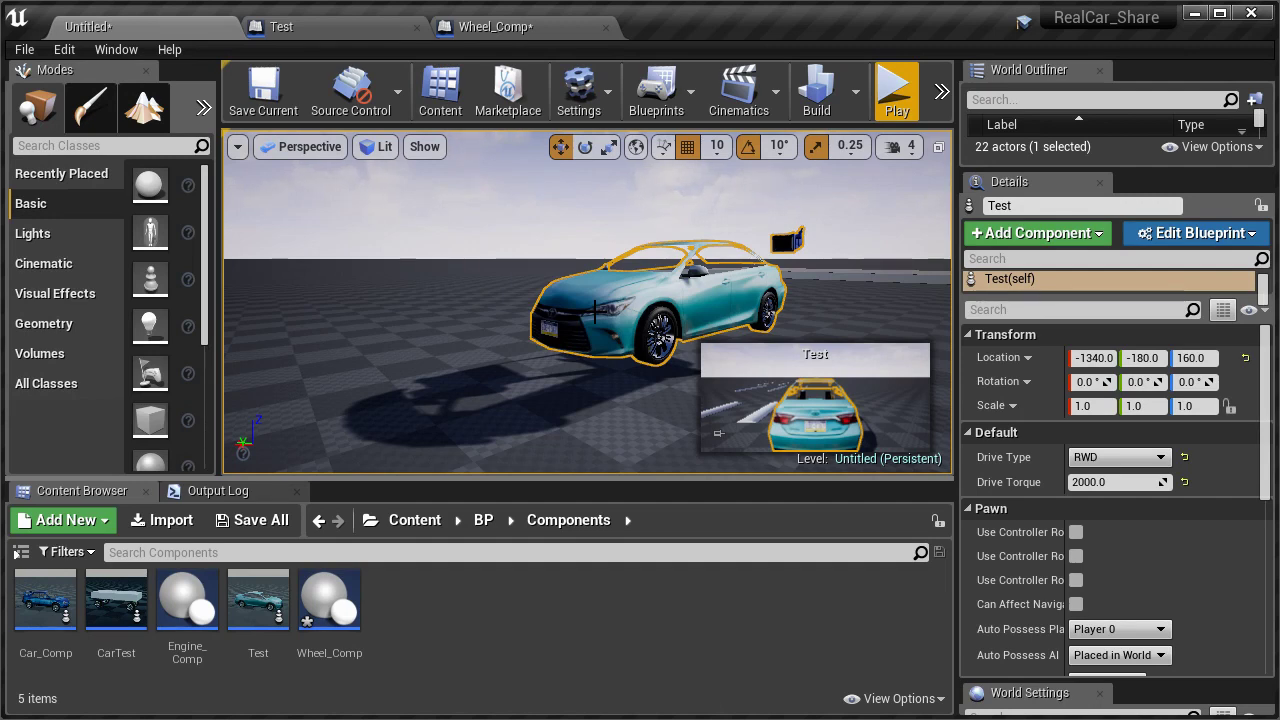
{"action": "scroll", "coordinate": [595, 312], "scroll_direction": "up", "scroll_amount": 5}
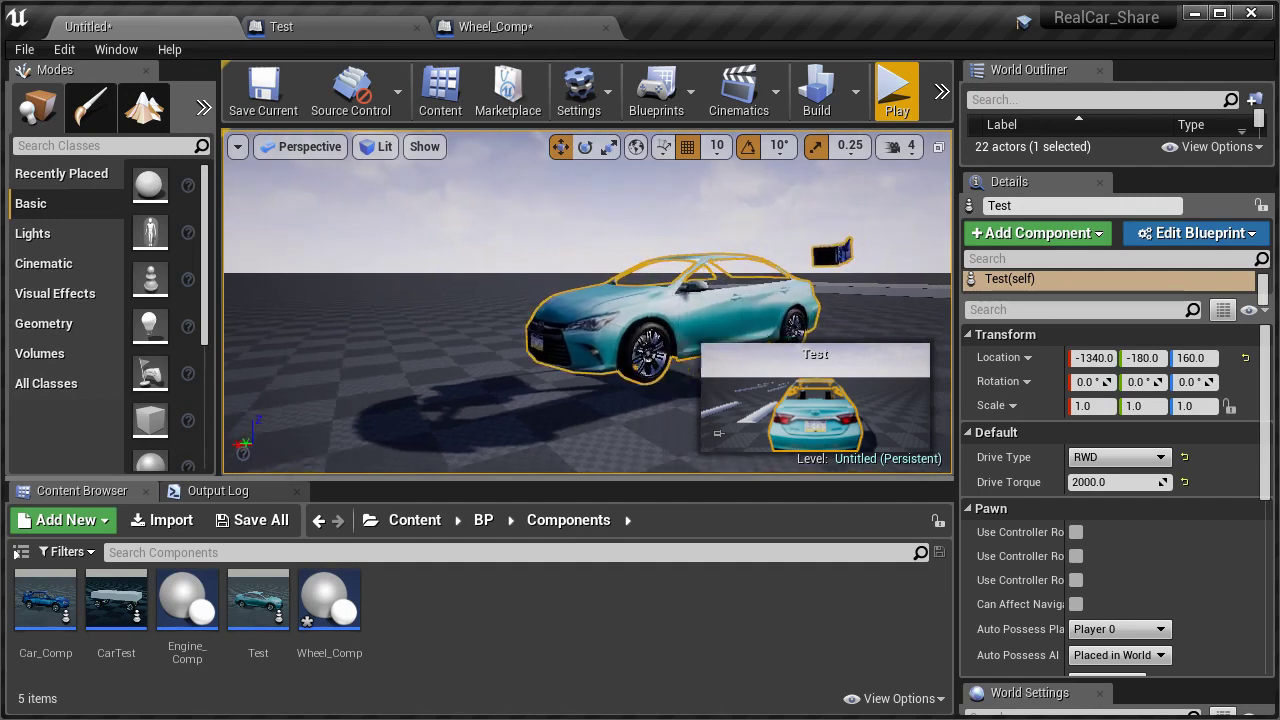
{"action": "scroll", "coordinate": [605, 308], "scroll_direction": "down", "scroll_amount": 1}
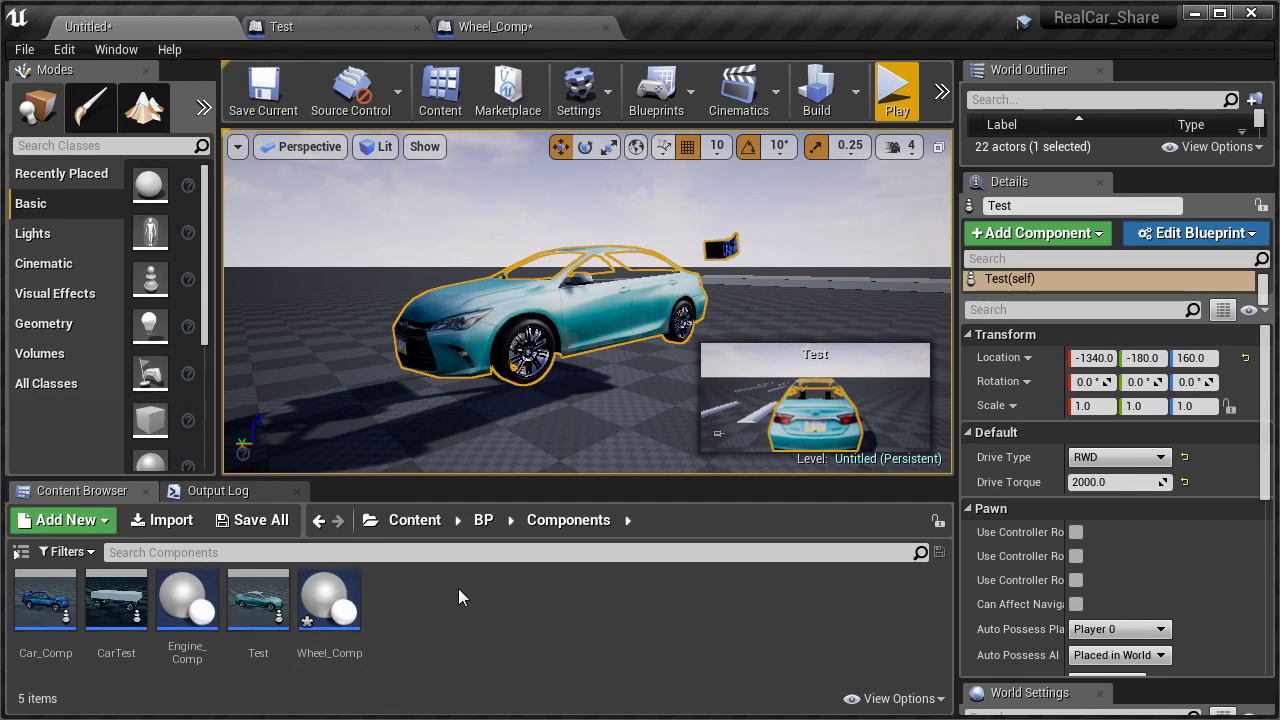
- Switch between the level, Wheel_Comp and Test tabs, ending on the Test event graph
{"action": "left_click", "coordinate": [340, 30]}
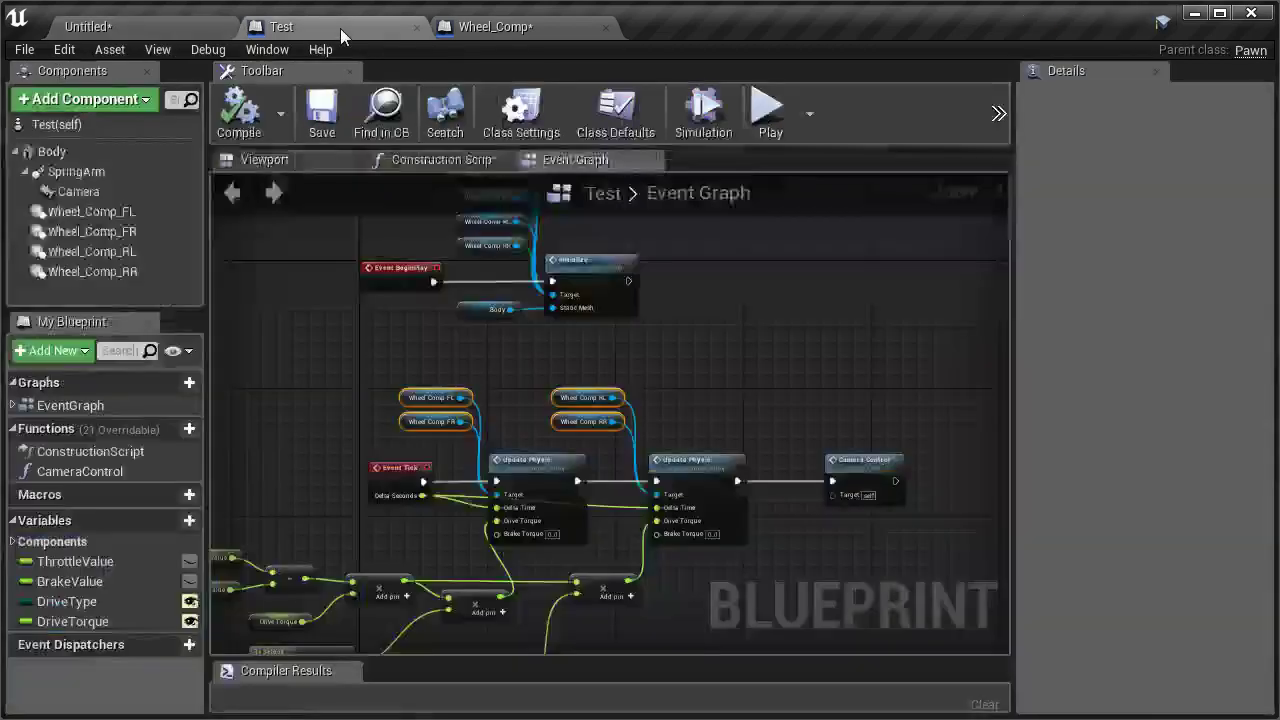
{"action": "left_click", "coordinate": [210, 28]}
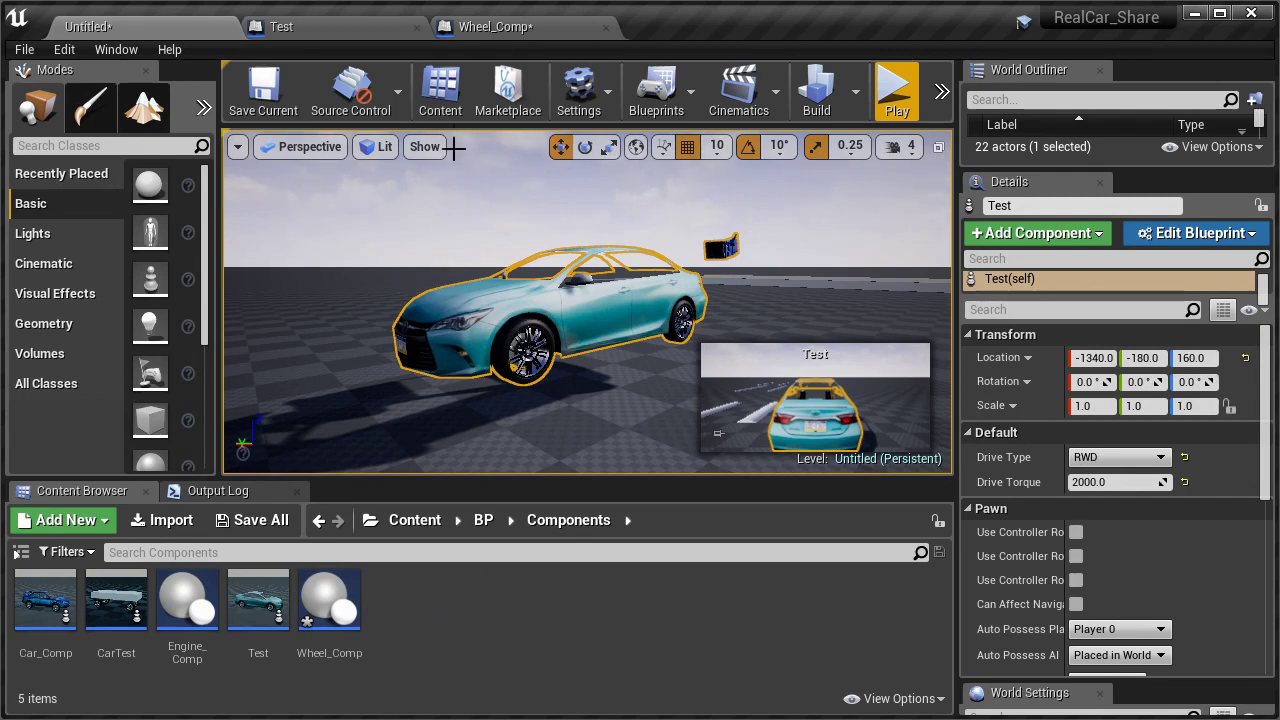
{"action": "left_click", "coordinate": [473, 29]}
{"action": "left_click", "coordinate": [354, 28]}
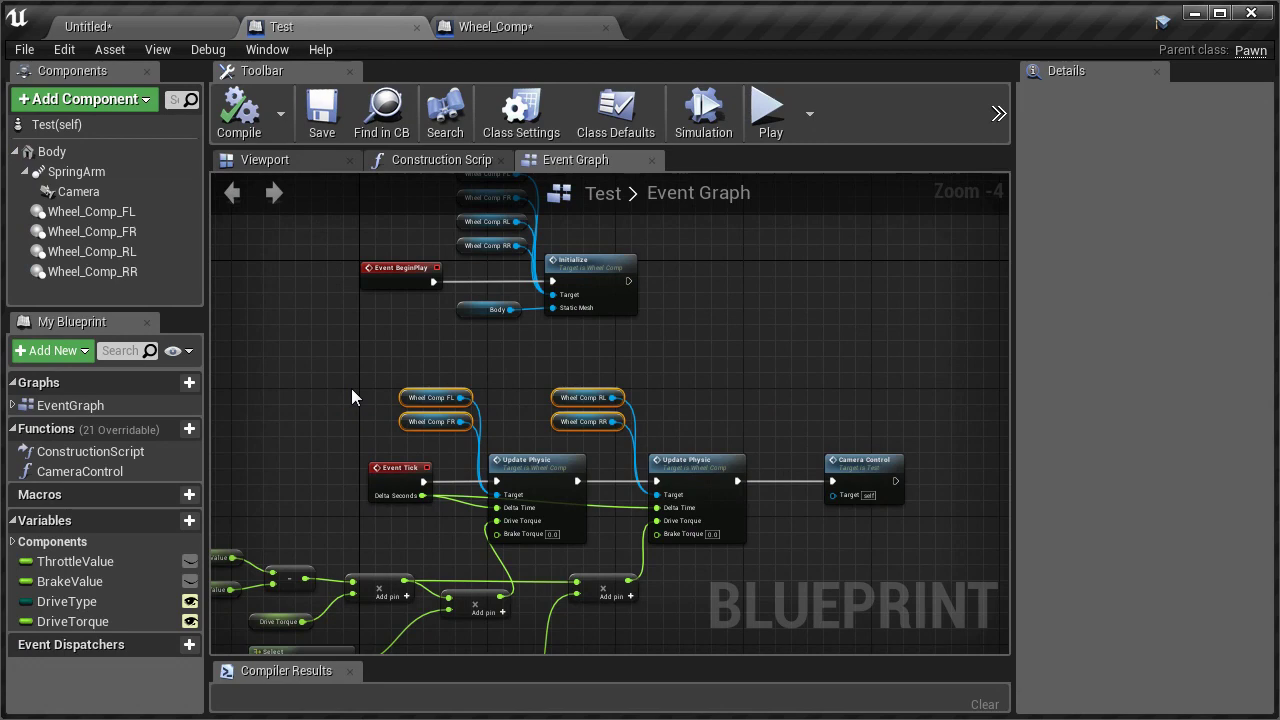
- Pan the Test graph to show BeginPlay, Initialize, Event Tick and Update Physic nodes
{"action": "scroll", "coordinate": [350, 385], "scroll_direction": "down", "scroll_amount": 2}
{"action": "right_click_drag", "start_coordinate": [344, 356], "coordinate": [418, 337]}
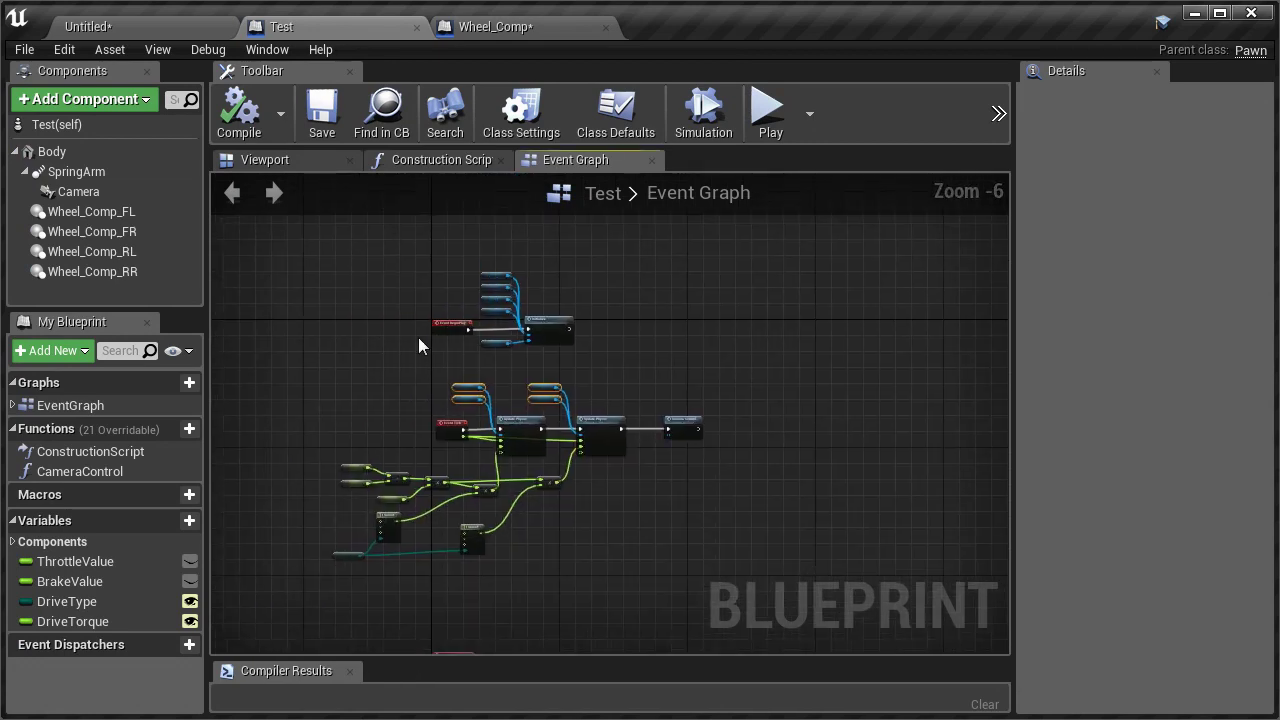
{"action": "scroll", "coordinate": [418, 353], "scroll_direction": "up", "scroll_amount": 1}
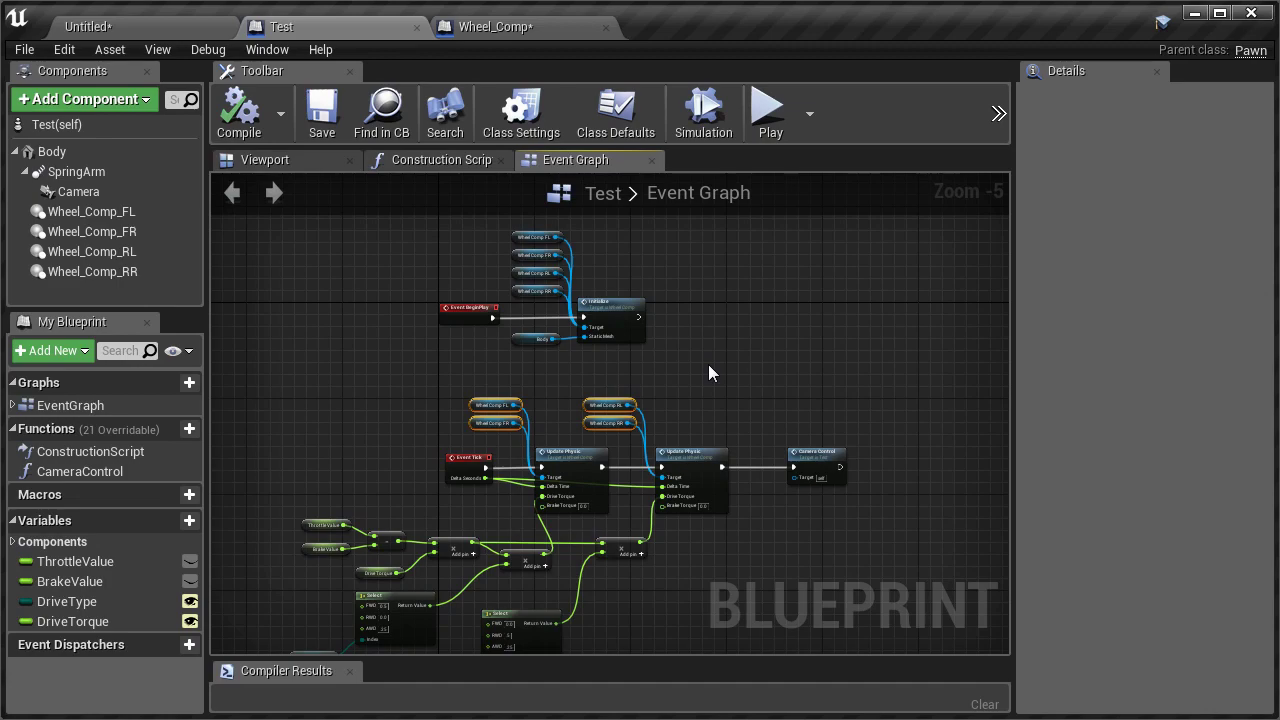
{"action": "scroll", "coordinate": [526, 400], "scroll_direction": "up", "scroll_amount": 2}
{"action": "scroll", "coordinate": [584, 316], "scroll_direction": "down", "scroll_amount": 2}
{"action": "mouse_move", "coordinate": [571, 394]}
{"action": "right_mouse_down"}
{"action": "mouse_move", "coordinate": [584, 316]}
{"action": "mouse_move", "coordinate": [538, 349]}
{"action": "right_mouse_up"}
{"action": "scroll", "coordinate": [613, 324], "scroll_direction": "up", "scroll_amount": 2}
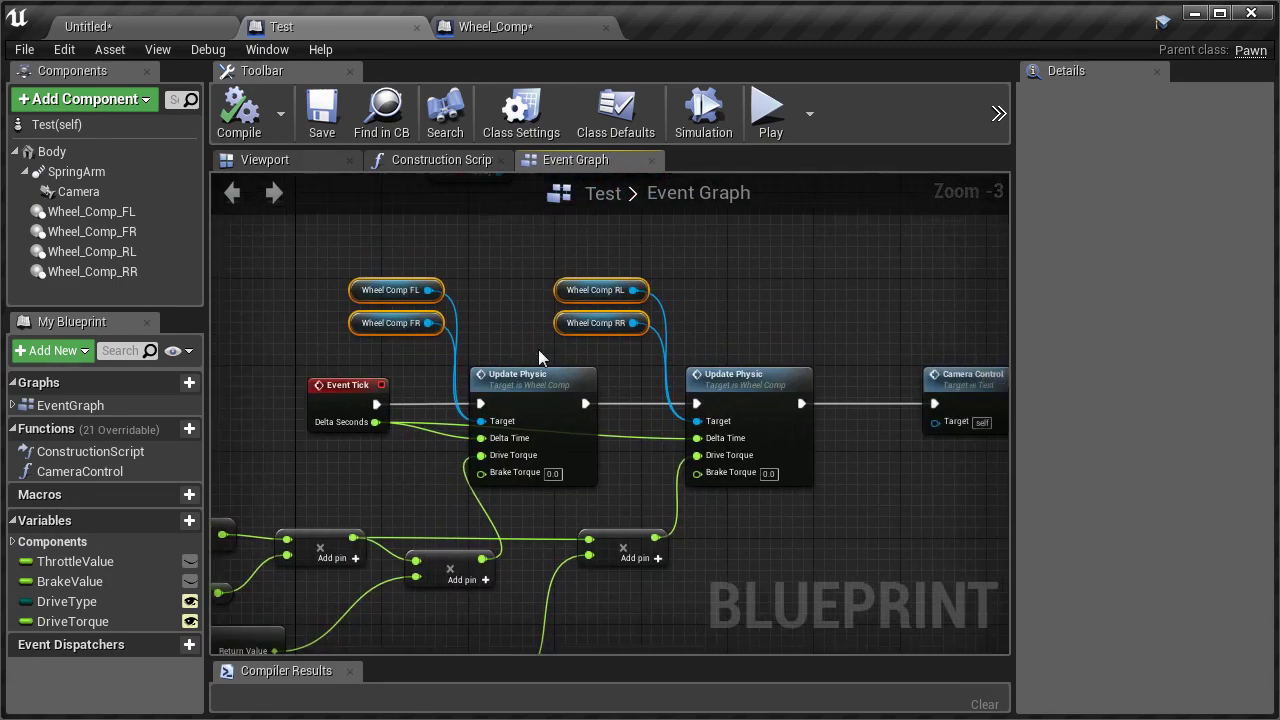
{"action": "right_click_drag", "start_coordinate": [743, 302], "coordinate": [770, 573]}
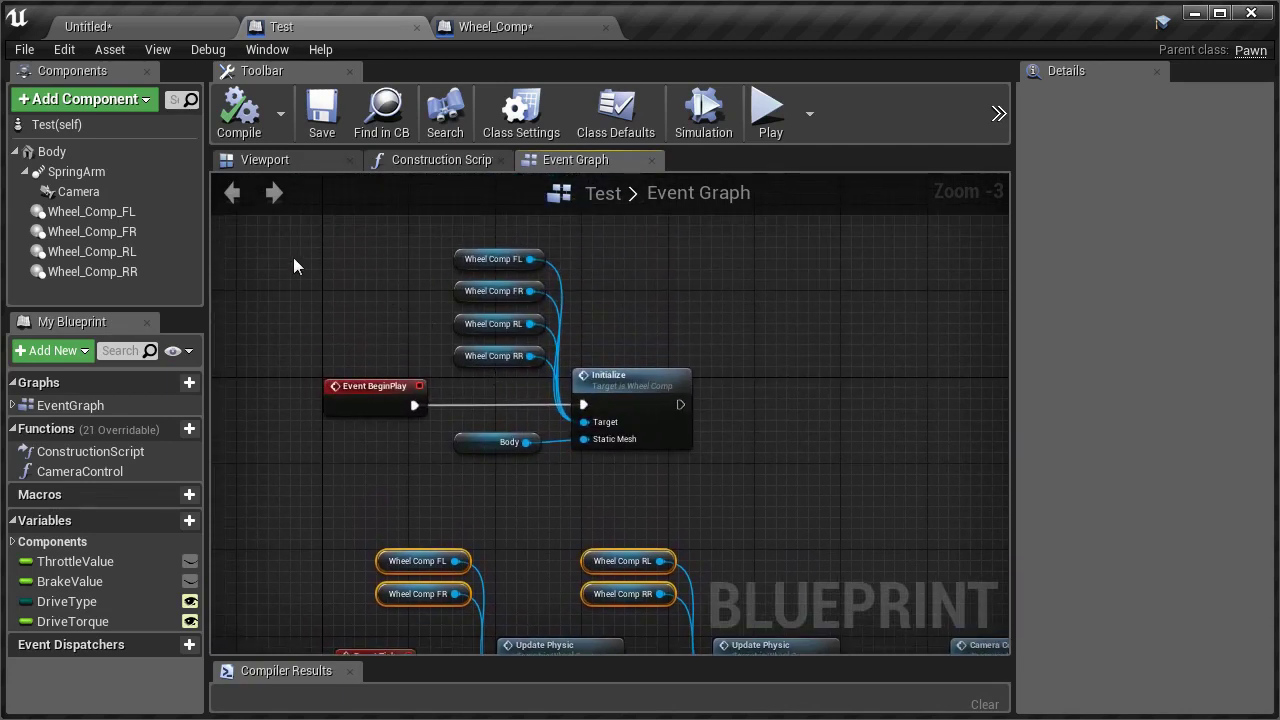
{"action": "right_click_drag", "start_coordinate": [501, 475], "coordinate": [517, 392]}
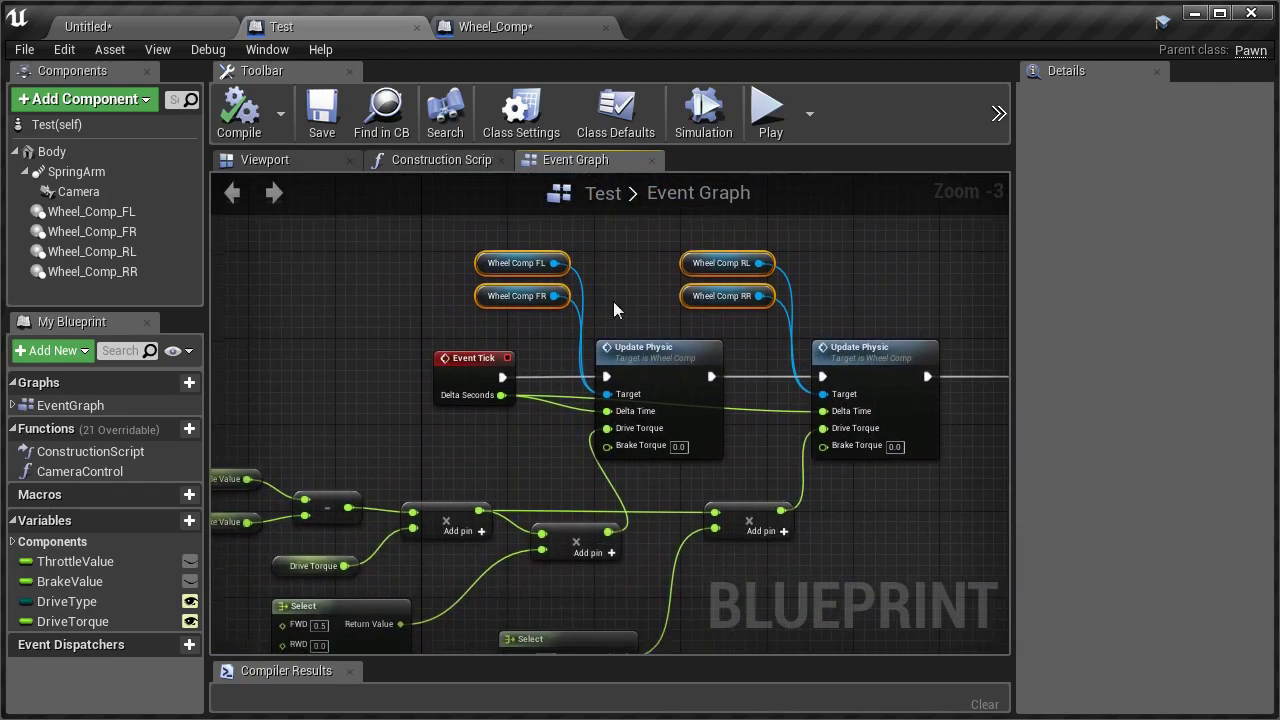
{"action": "scroll", "coordinate": [691, 300], "scroll_direction": "up", "scroll_amount": 3}
- Select the two Update Physic nodes and bring Throttle, Brake and Select nodes into view
{"action": "left_click", "coordinate": [654, 397]}
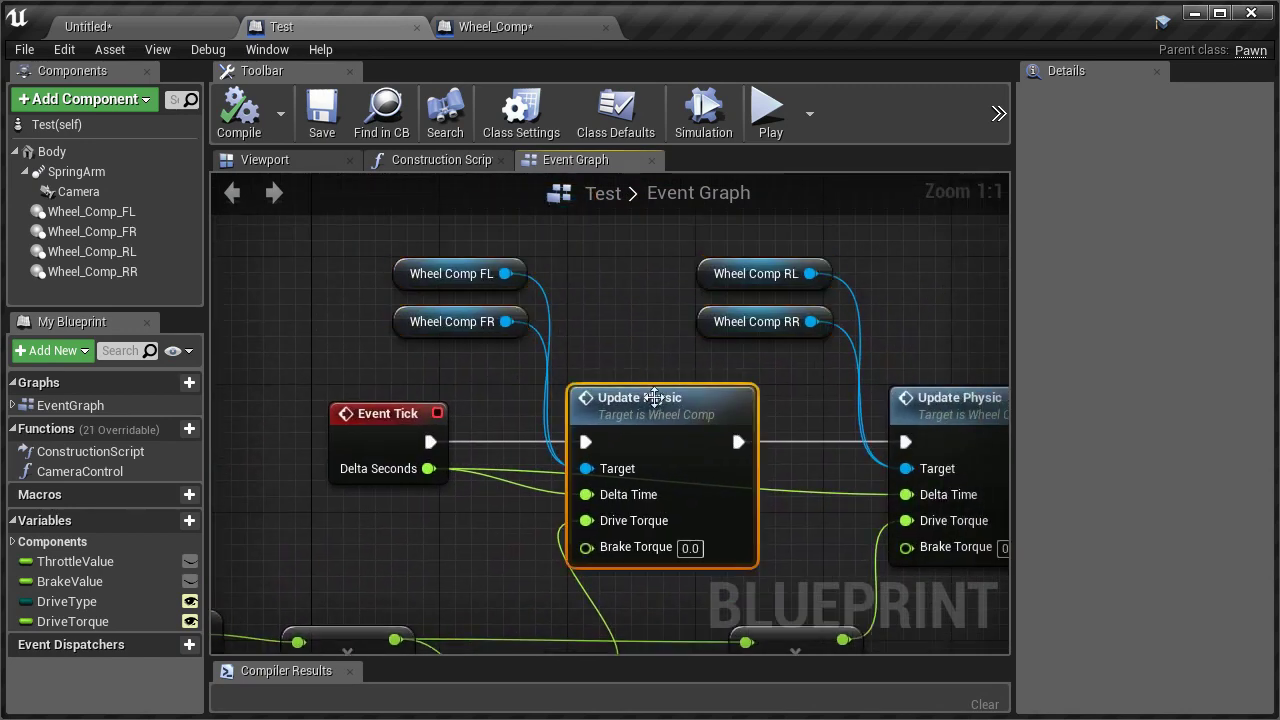
{"action": "mouse_move", "coordinate": [654, 397]}
{"action": "right_mouse_down"}
{"action": "mouse_move", "coordinate": [688, 391]}
{"action": "mouse_move", "coordinate": [628, 391]}
{"action": "mouse_move", "coordinate": [776, 378]}
{"action": "right_mouse_up"}
{"action": "left_click", "coordinate": [815, 395]}
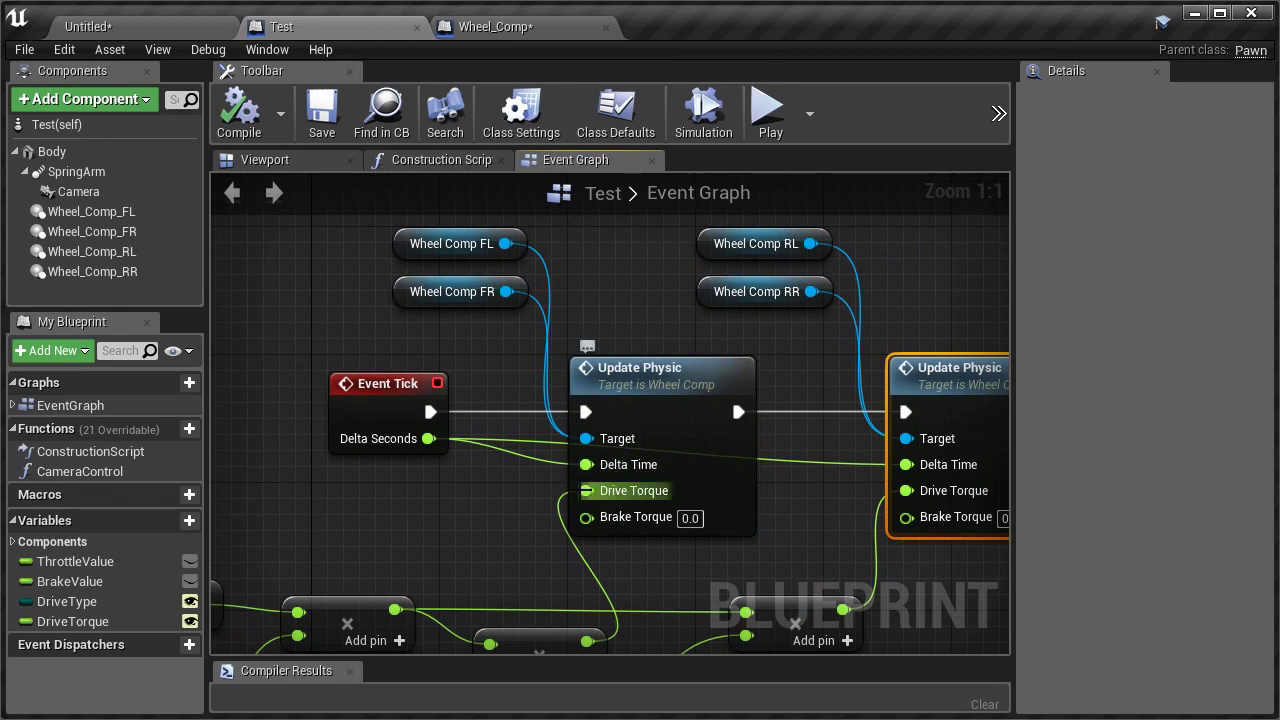
{"action": "mouse_move", "coordinate": [514, 511]}
{"action": "right_mouse_down"}
{"action": "mouse_move", "coordinate": [681, 366]}
{"action": "mouse_move", "coordinate": [720, 308]}
{"action": "right_mouse_up"}
{"action": "scroll", "coordinate": [681, 375], "scroll_direction": "down", "scroll_amount": 1}
{"action": "mouse_move", "coordinate": [620, 370]}
{"action": "right_mouse_down"}
{"action": "mouse_move", "coordinate": [710, 310]}
{"action": "mouse_move", "coordinate": [630, 323]}
{"action": "right_mouse_up"}
{"action": "scroll", "coordinate": [709, 310], "scroll_direction": "down", "scroll_amount": 1}
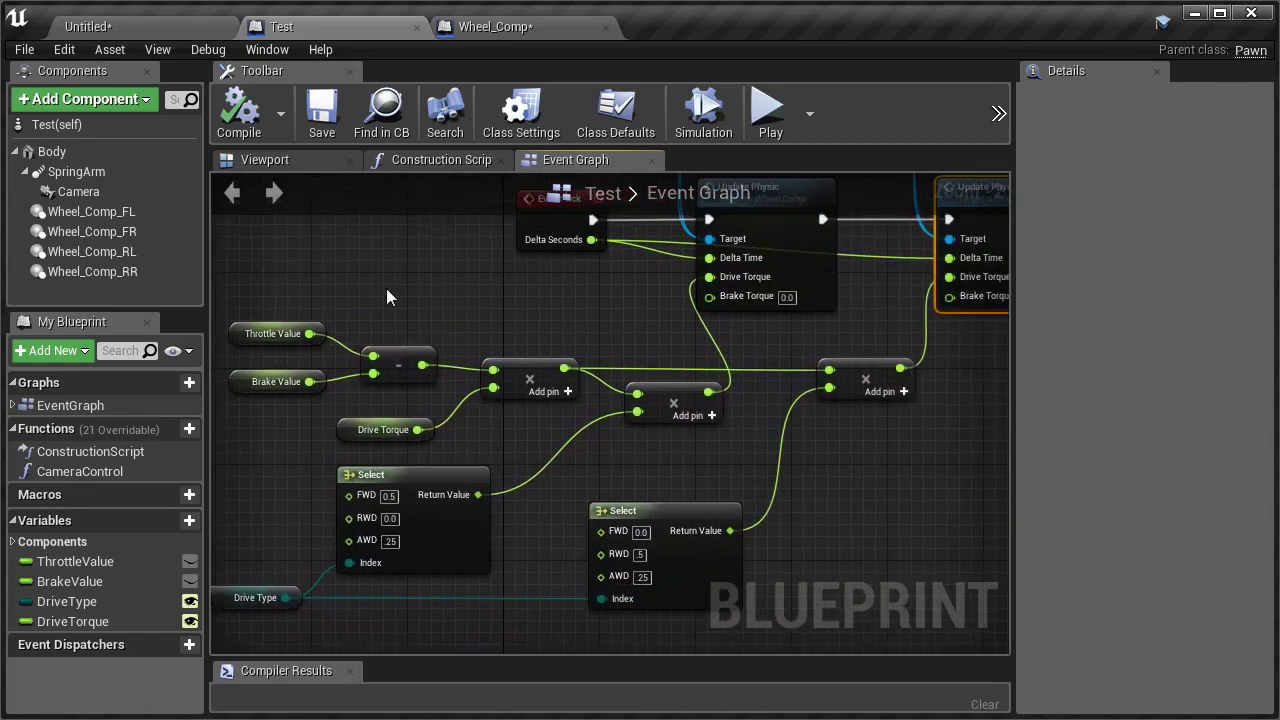
{"action": "scroll", "coordinate": [388, 297], "scroll_direction": "up", "scroll_amount": 1}
{"action": "scroll", "coordinate": [424, 328], "scroll_direction": "up", "scroll_amount": 1}
- Nudge the Drive Torque node right and check its default value of 2000.0
{"action": "left_click_drag", "start_coordinate": [384, 268], "coordinate": [540, 408]}
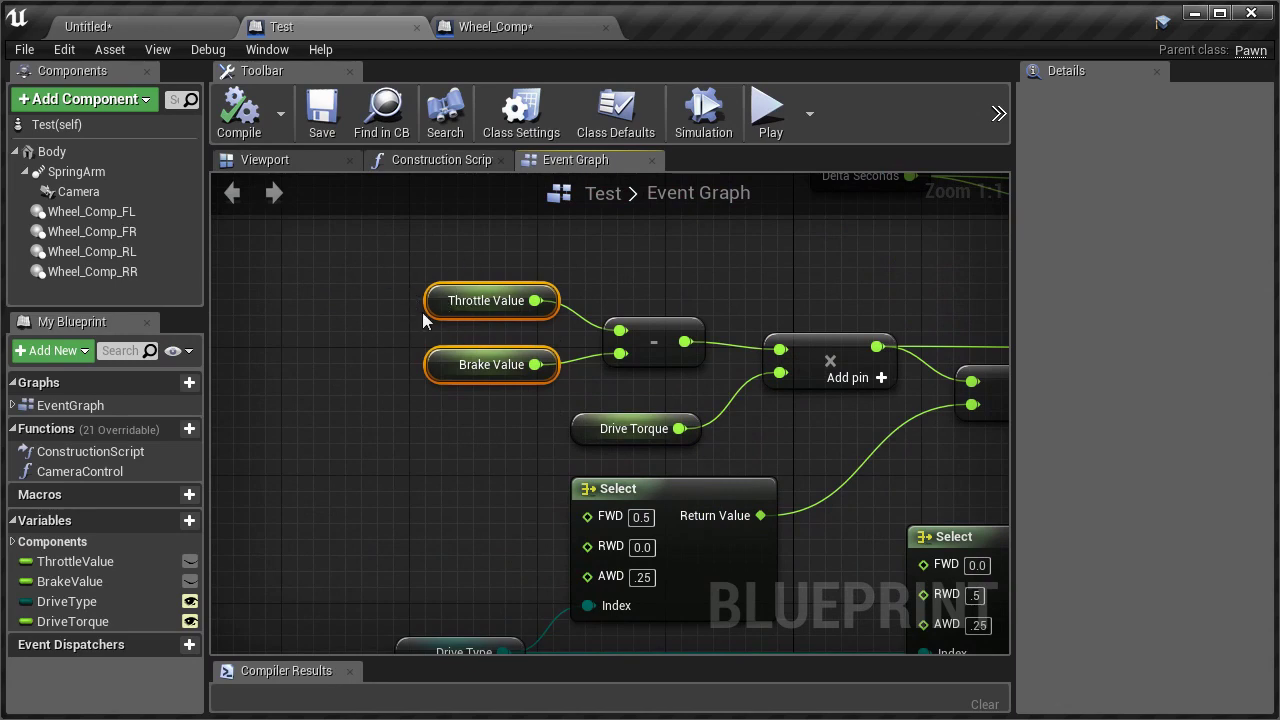
{"action": "right_click_drag", "start_coordinate": [735, 418], "coordinate": [470, 342]}
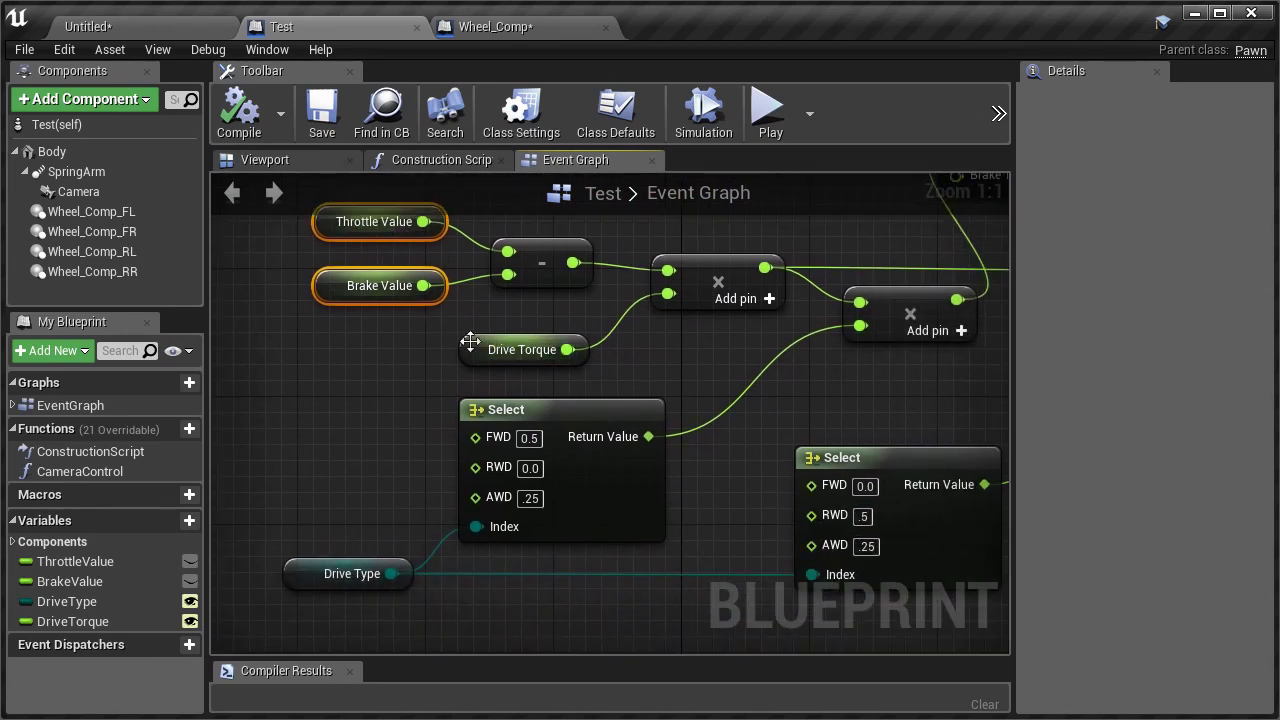
{"action": "left_click_drag", "start_coordinate": [467, 349], "coordinate": [483, 349]}
{"action": "right_click_drag", "start_coordinate": [351, 459], "coordinate": [402, 380]}
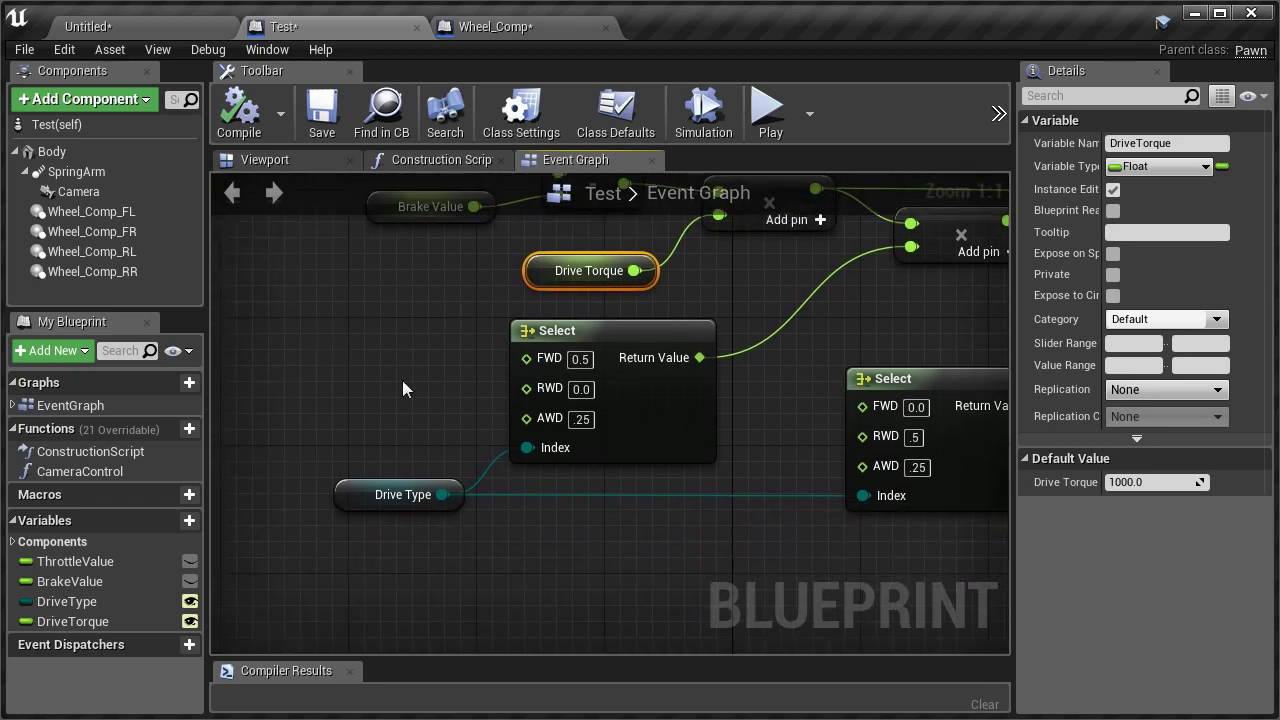
{"action": "left_click", "coordinate": [368, 498]}
{"action": "mouse_move", "coordinate": [365, 498]}
{"action": "right_mouse_down"}
{"action": "mouse_move", "coordinate": [609, 468]}
{"action": "mouse_move", "coordinate": [679, 416]}
{"action": "mouse_move", "coordinate": [576, 457]}
{"action": "mouse_move", "coordinate": [687, 470]}
{"action": "mouse_move", "coordinate": [645, 476]}
{"action": "right_mouse_up"}
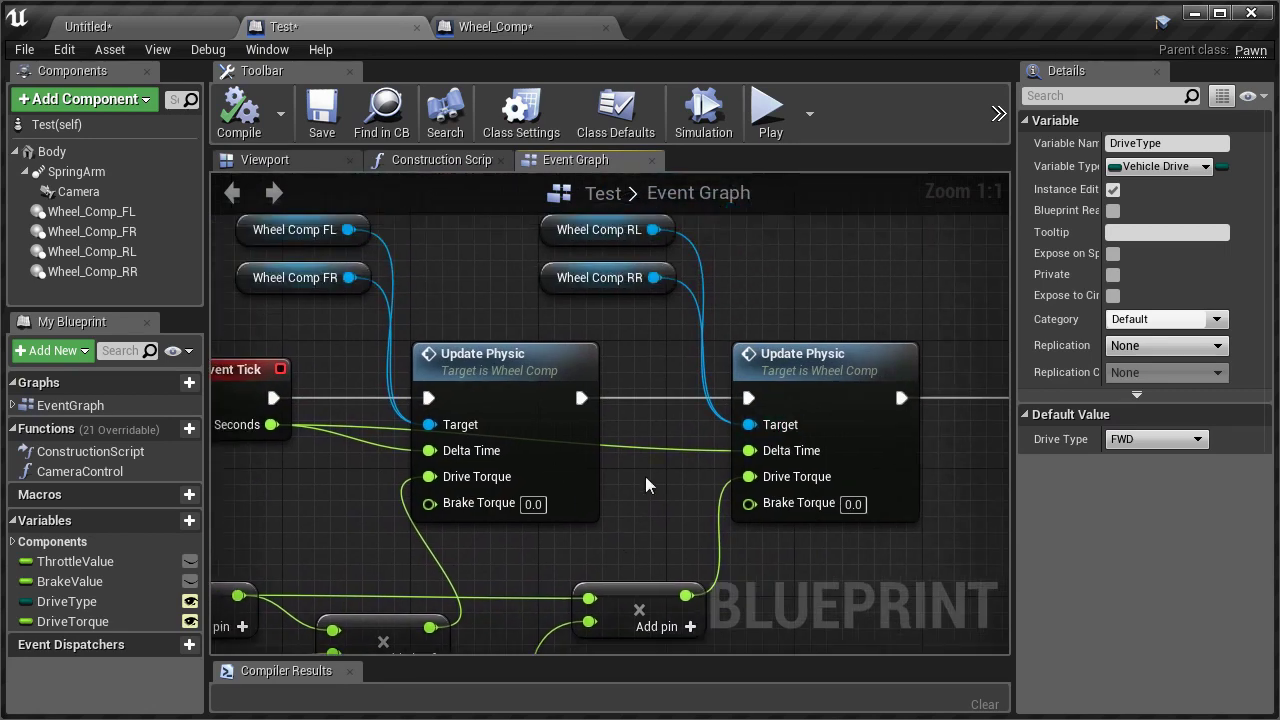
{"action": "left_click", "coordinate": [181, 26]}
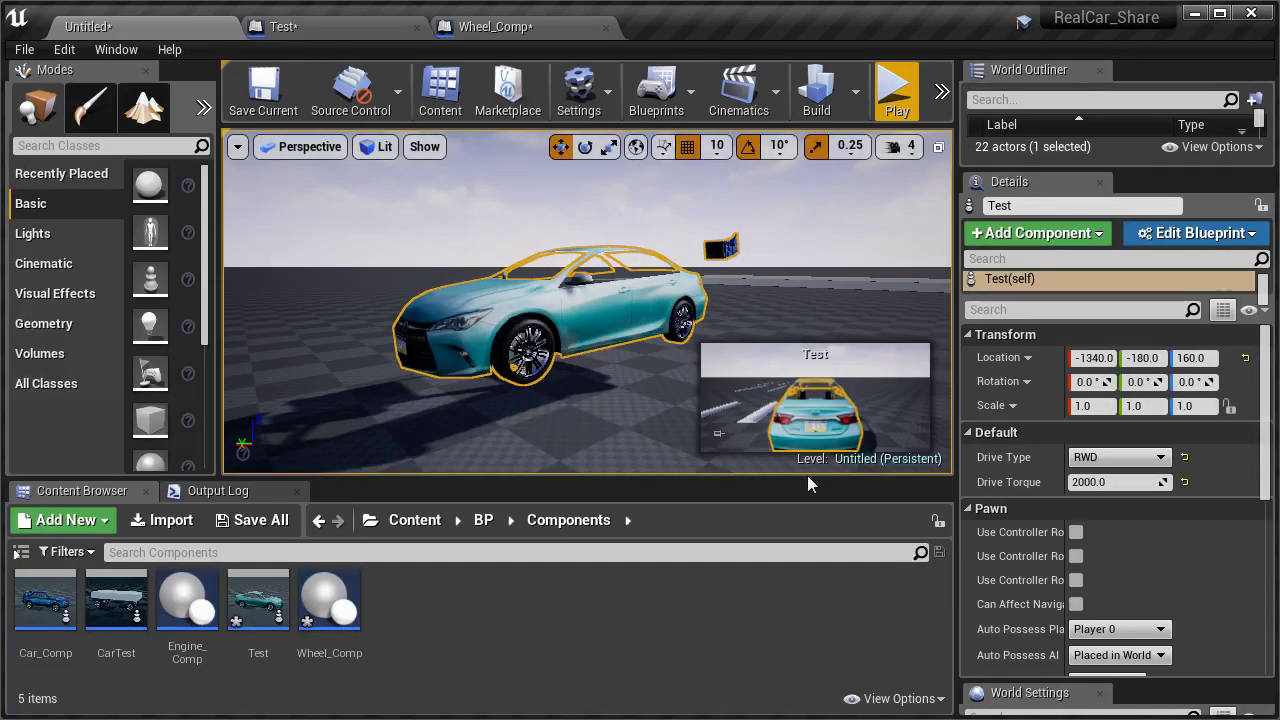
- Set the car's Drive Type to AWD and test-drive it briefly in Play mode
{"action": "left_click", "coordinate": [1160, 458]}
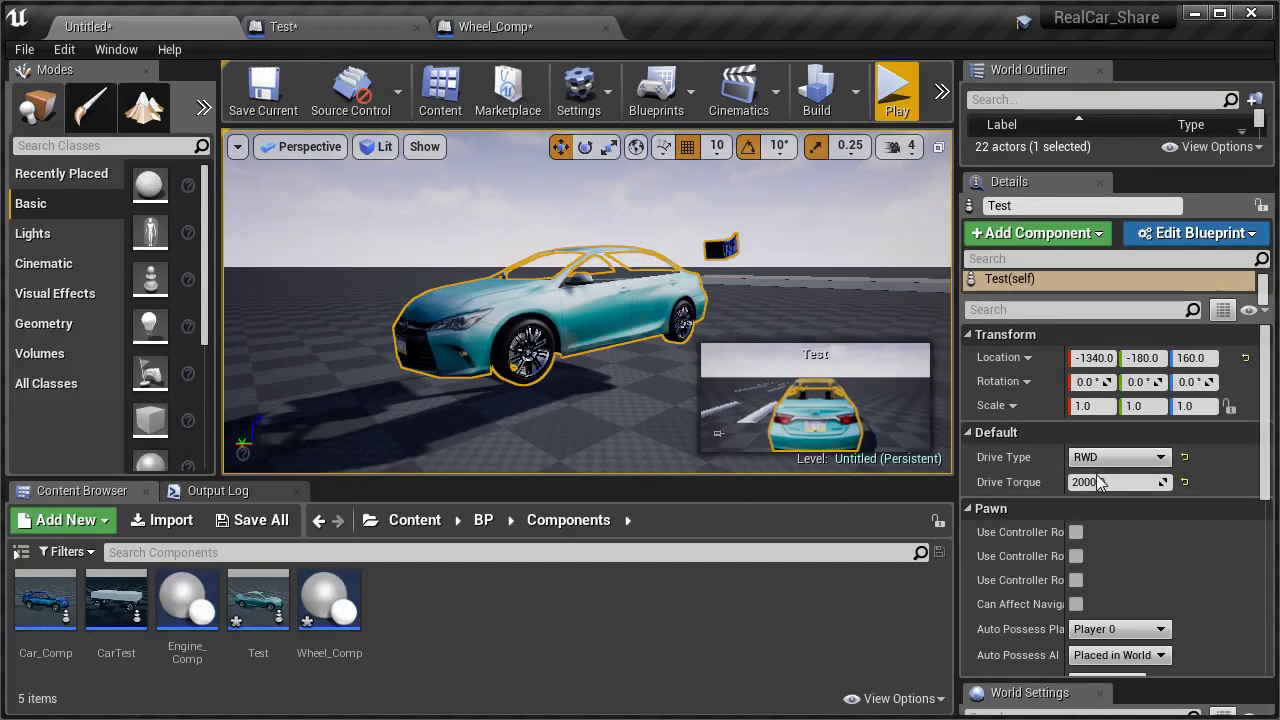
{"action": "left_click", "coordinate": [1110, 482]}
{"action": "key", "text": "alt+p"}
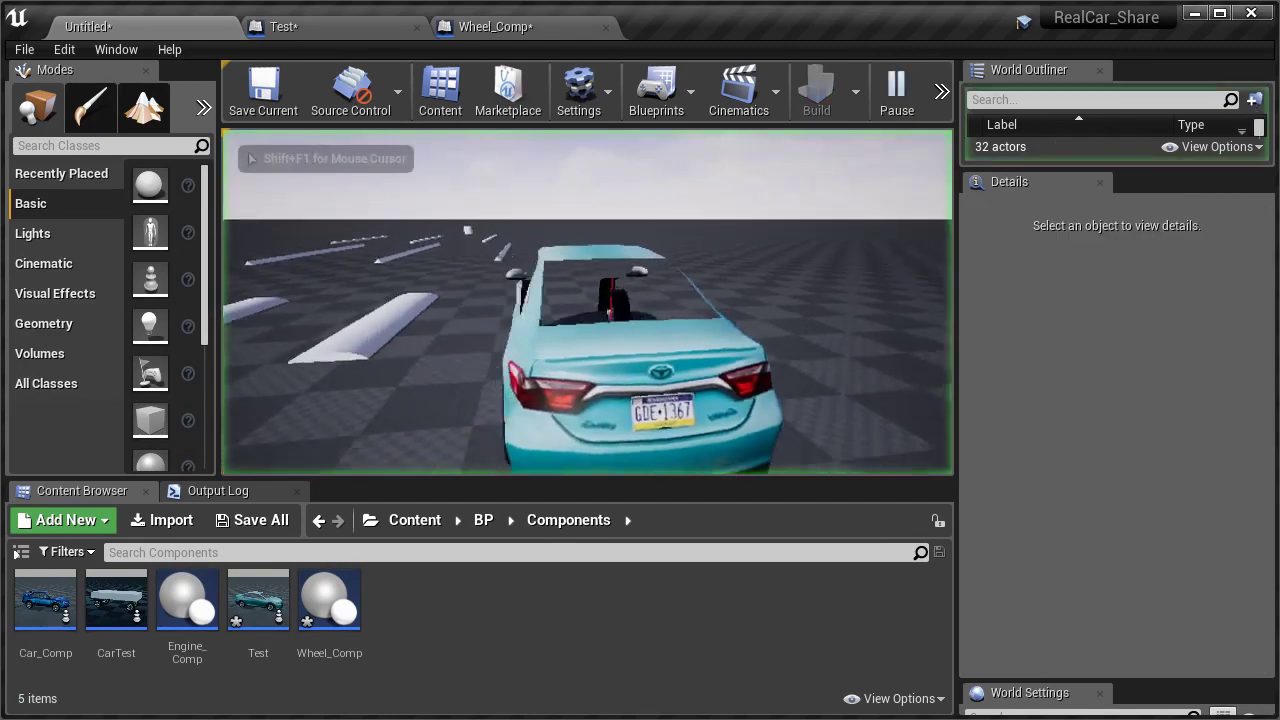
{"action": "key", "text": "F11"}
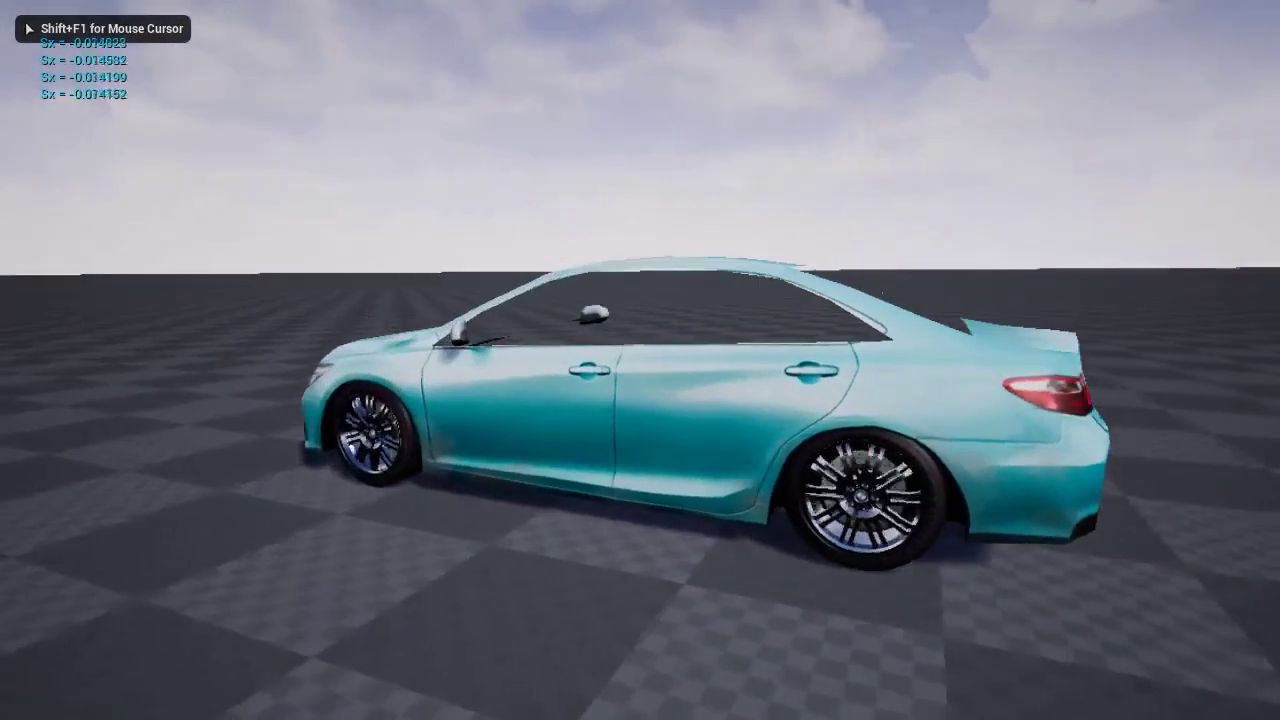
{"action": "key", "text": "w"}
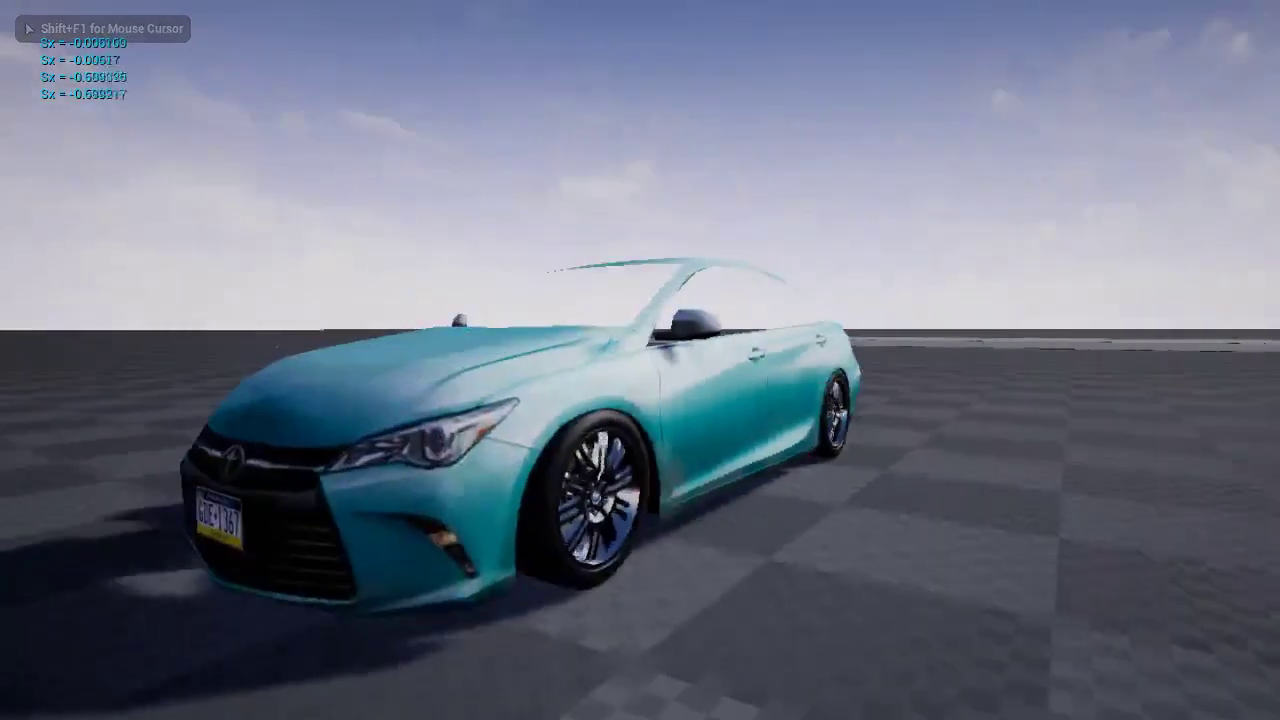
{"action": "key", "text": "shift+F1"}
{"action": "key", "text": "F11"}
{"action": "key", "text": "Escape"}
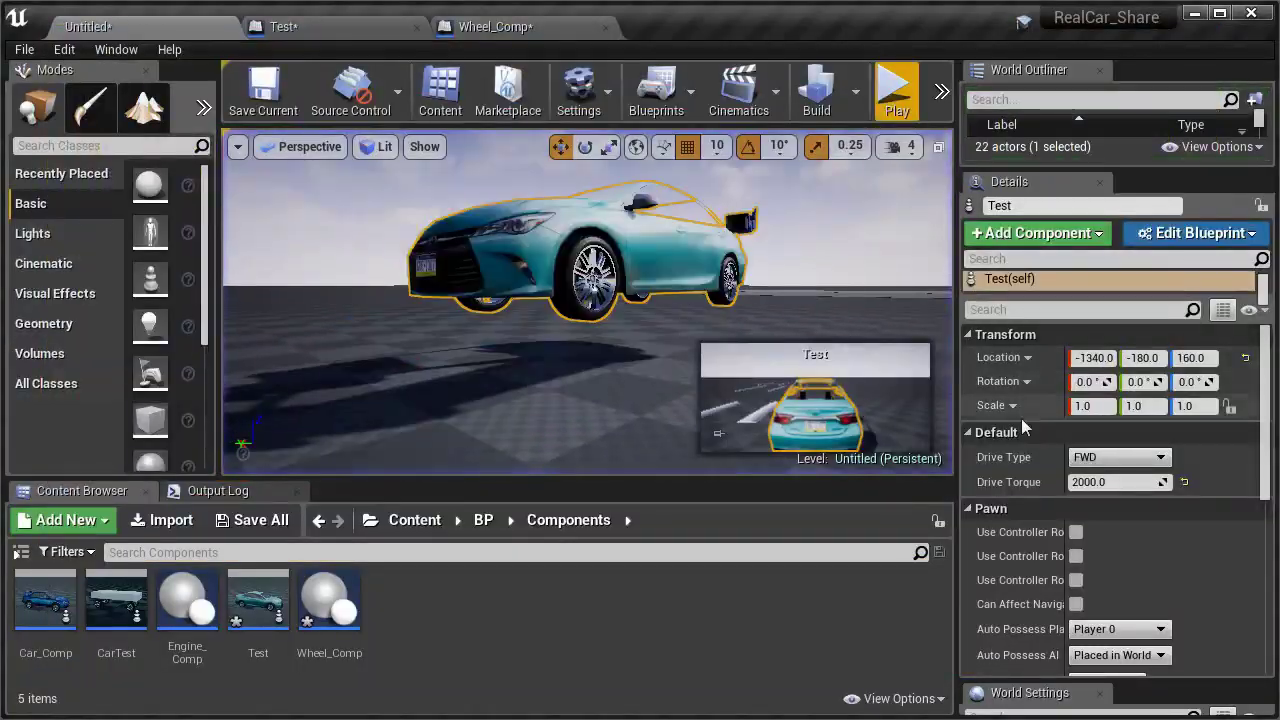
- Run two more play tests of the AWD car, driving forward and stopping each
{"action": "left_click", "coordinate": [897, 95]}
{"action": "key", "text": "F11"}
{"action": "key", "text": "a"}
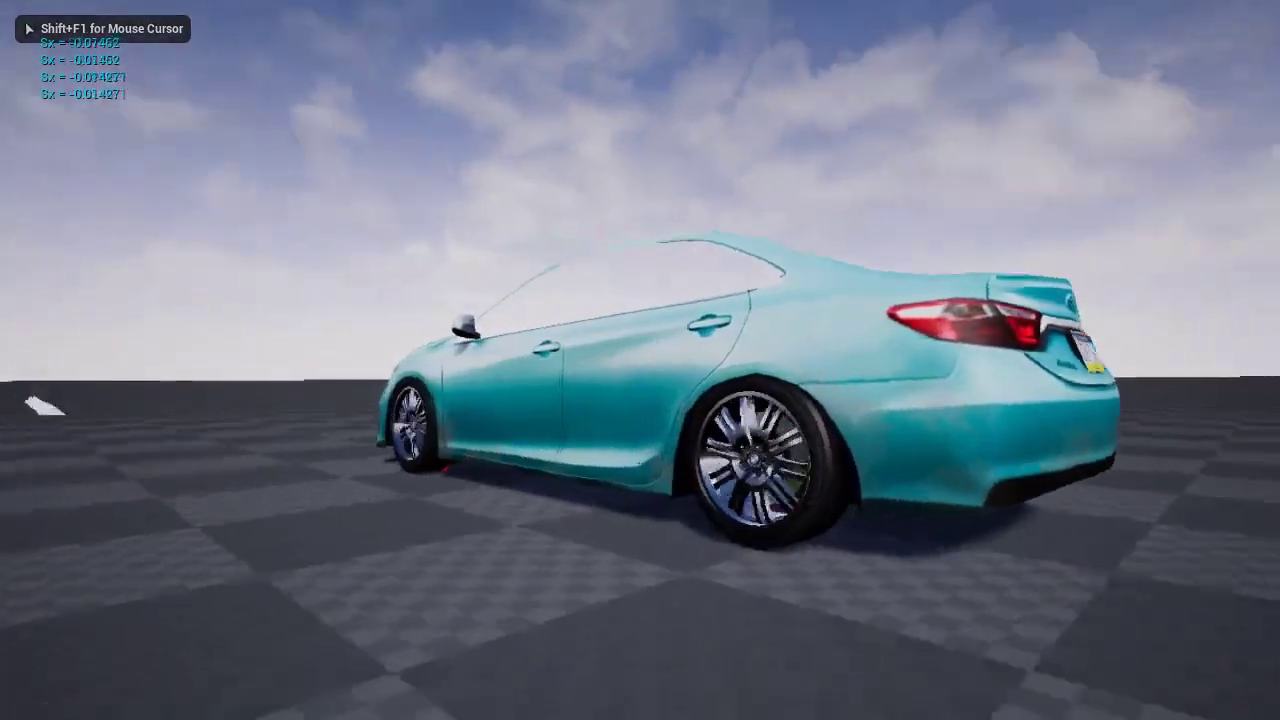
{"action": "key", "text": "F11"}
{"action": "key", "text": "Escape"}
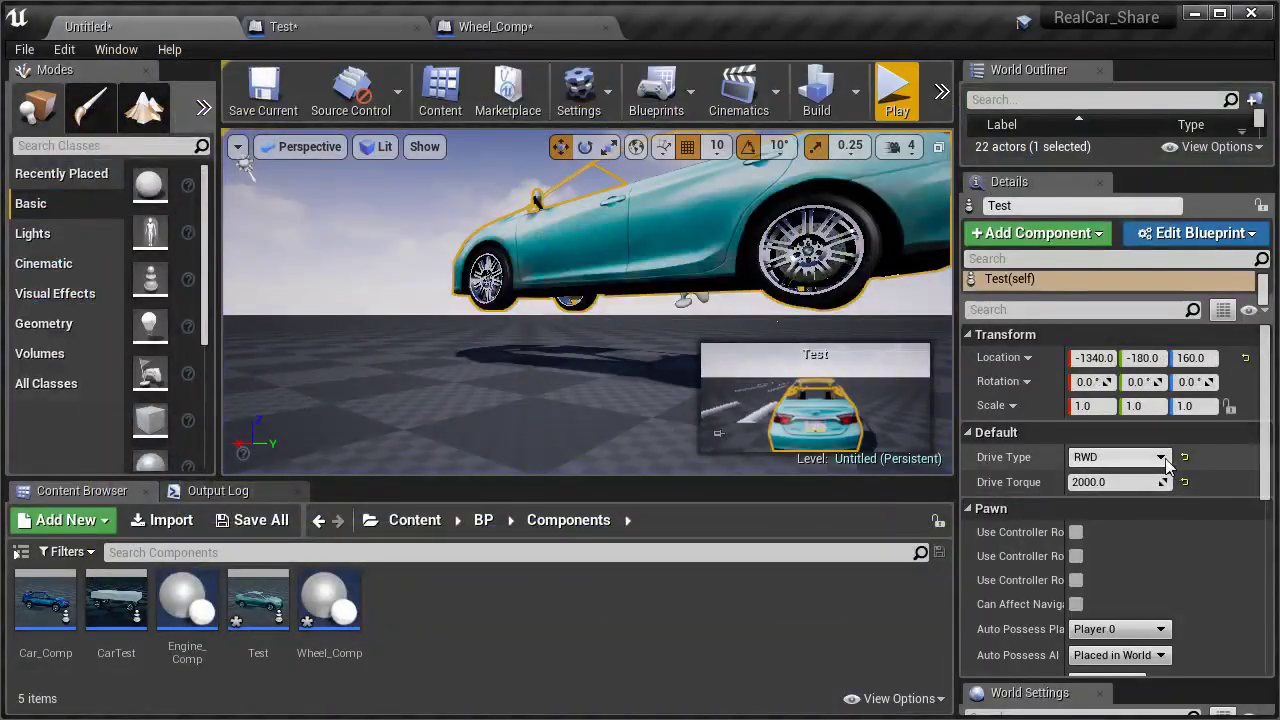
{"action": "left_click", "coordinate": [897, 113]}
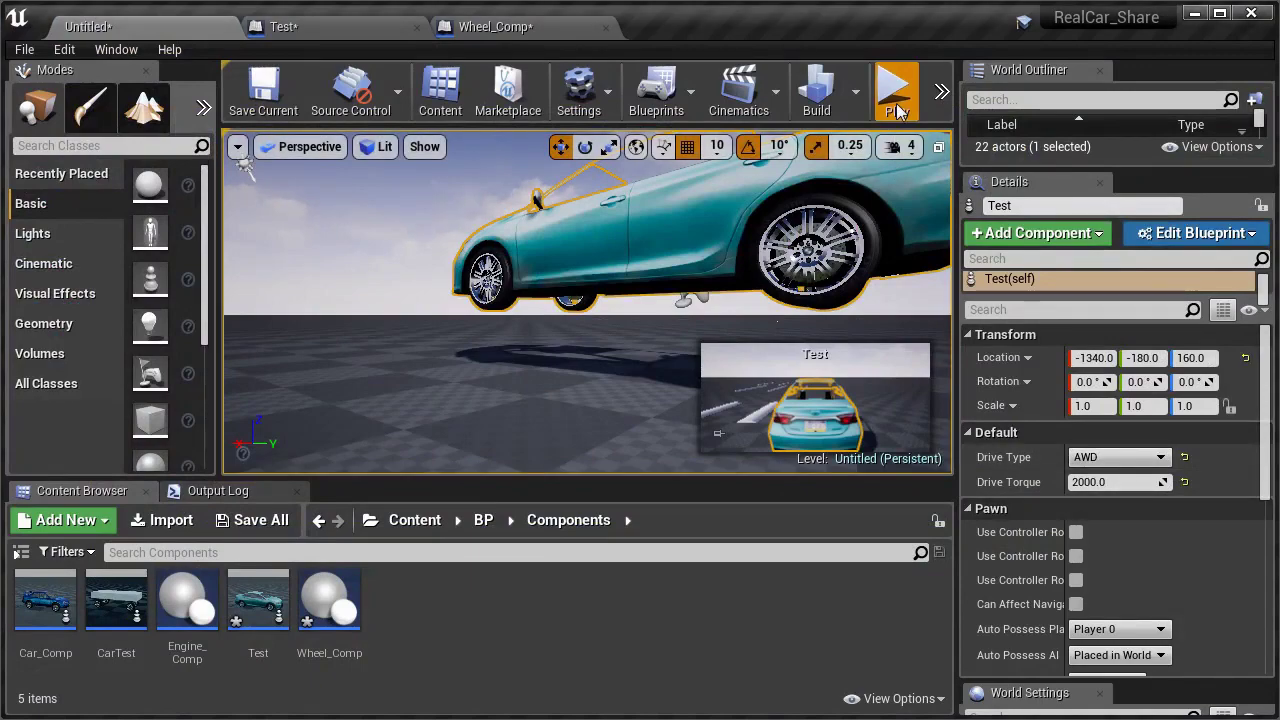
{"action": "key", "text": "F11"}
{"action": "left_click", "coordinate": [951, 134]}
{"action": "key", "text": "w"}
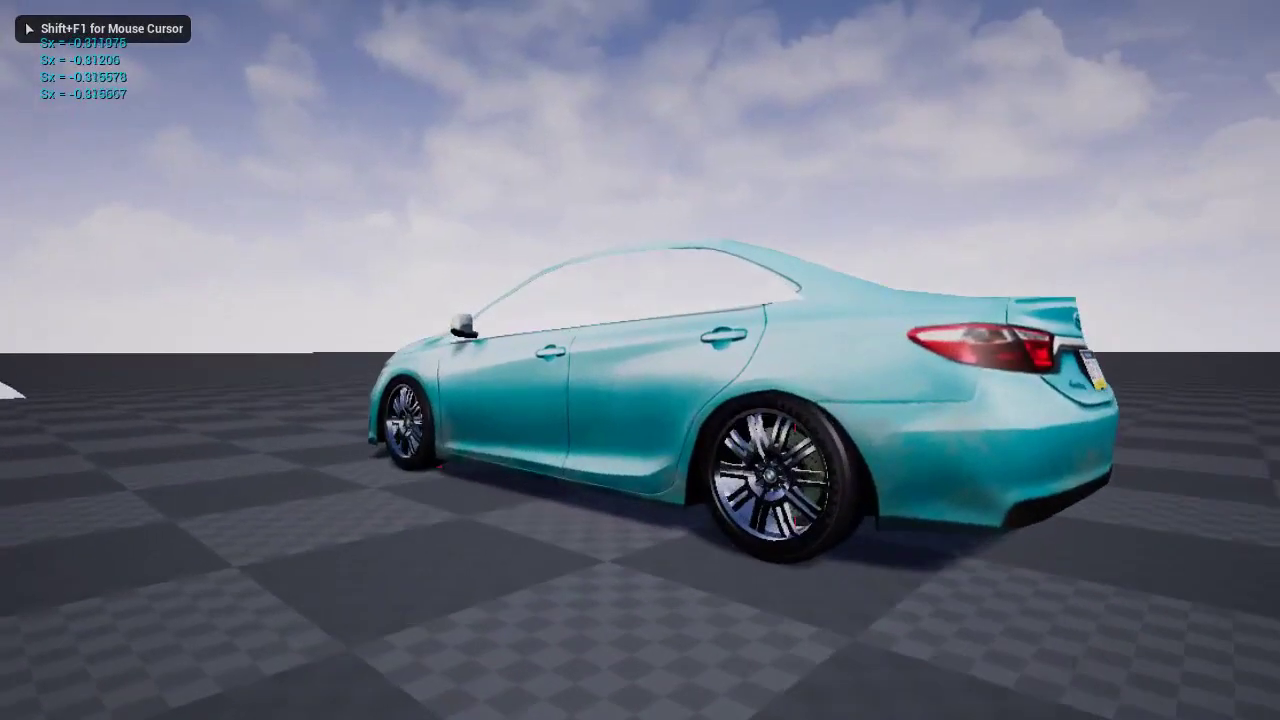
{"action": "key", "text": "F11"}
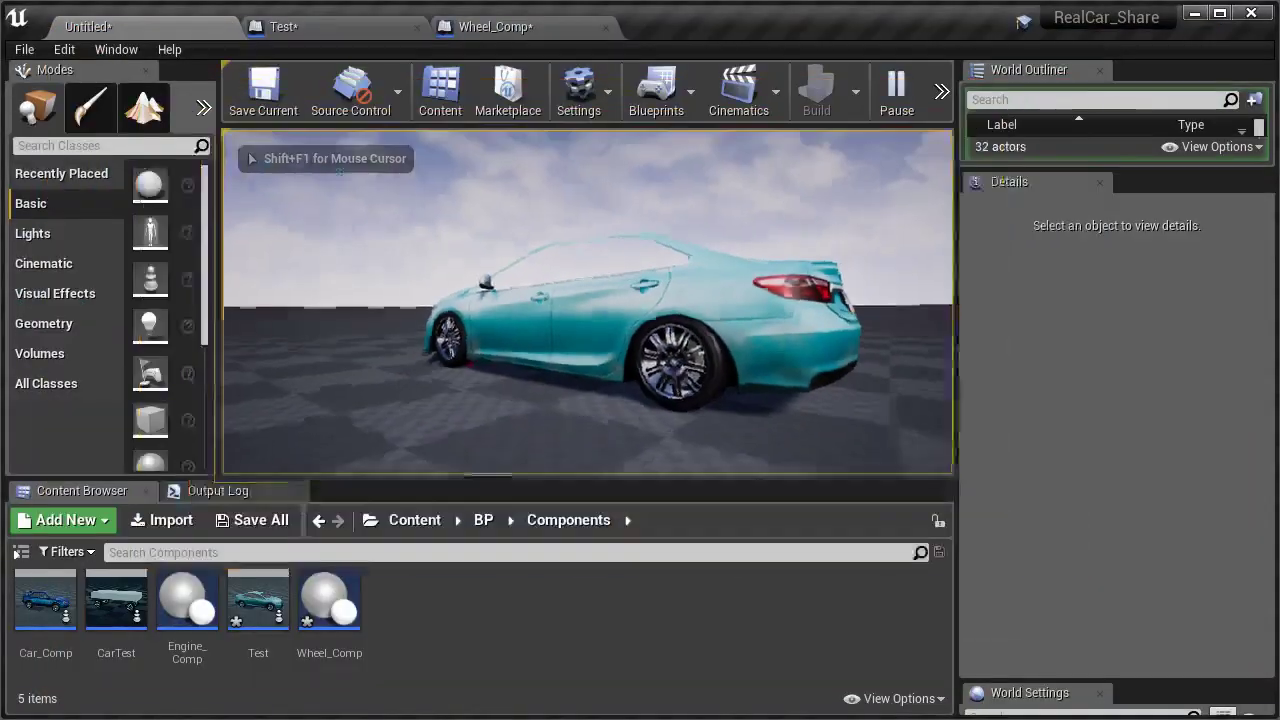
{"action": "key", "text": "Escape"}
- Switch the car's Drive Type to RWD and set Drive Torque to 3500
{"action": "left_click", "coordinate": [1162, 458]}
{"action": "left_click", "coordinate": [1099, 488]}
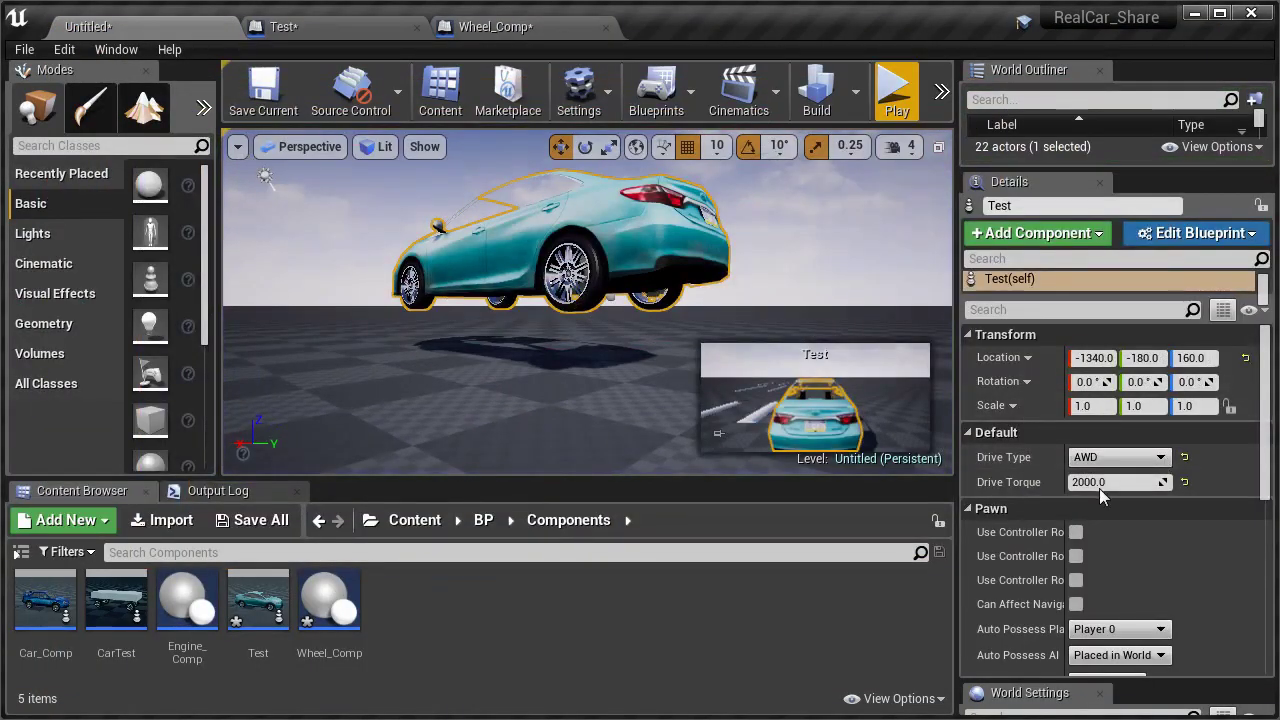
{"action": "left_click", "coordinate": [1113, 482]}
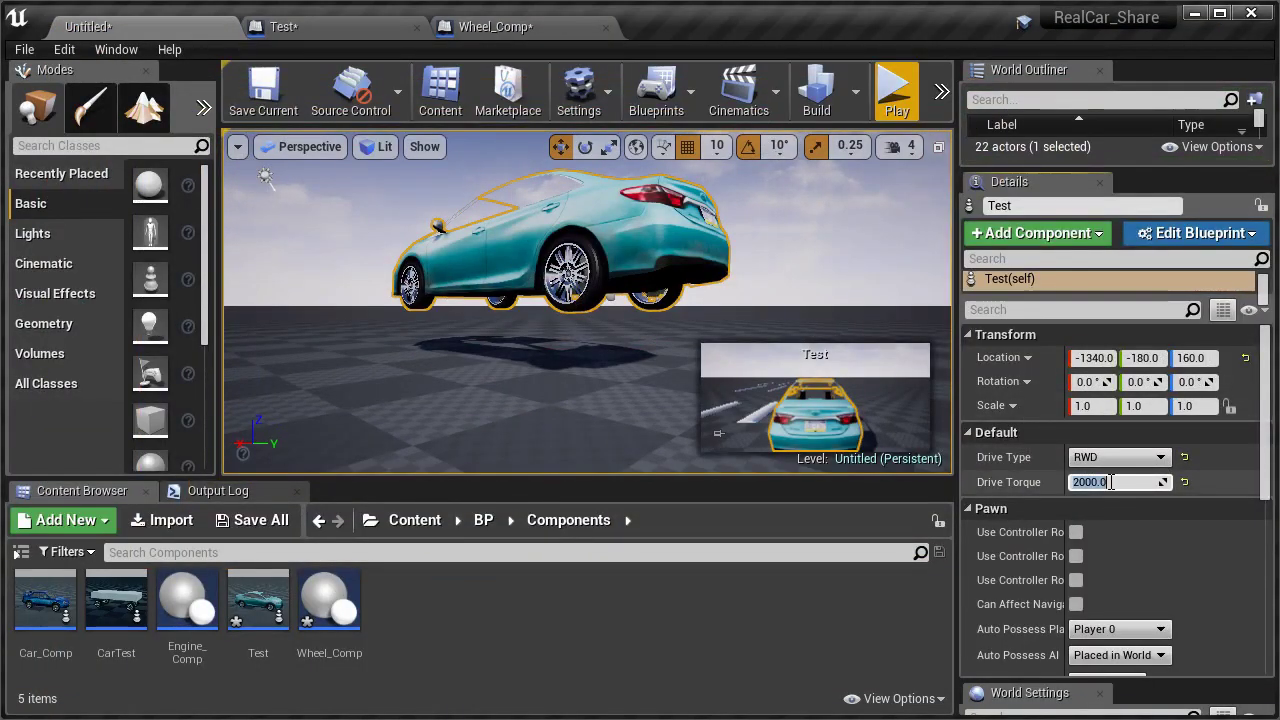
{"action": "type", "text": "3500"}
{"action": "key", "text": "Return"}
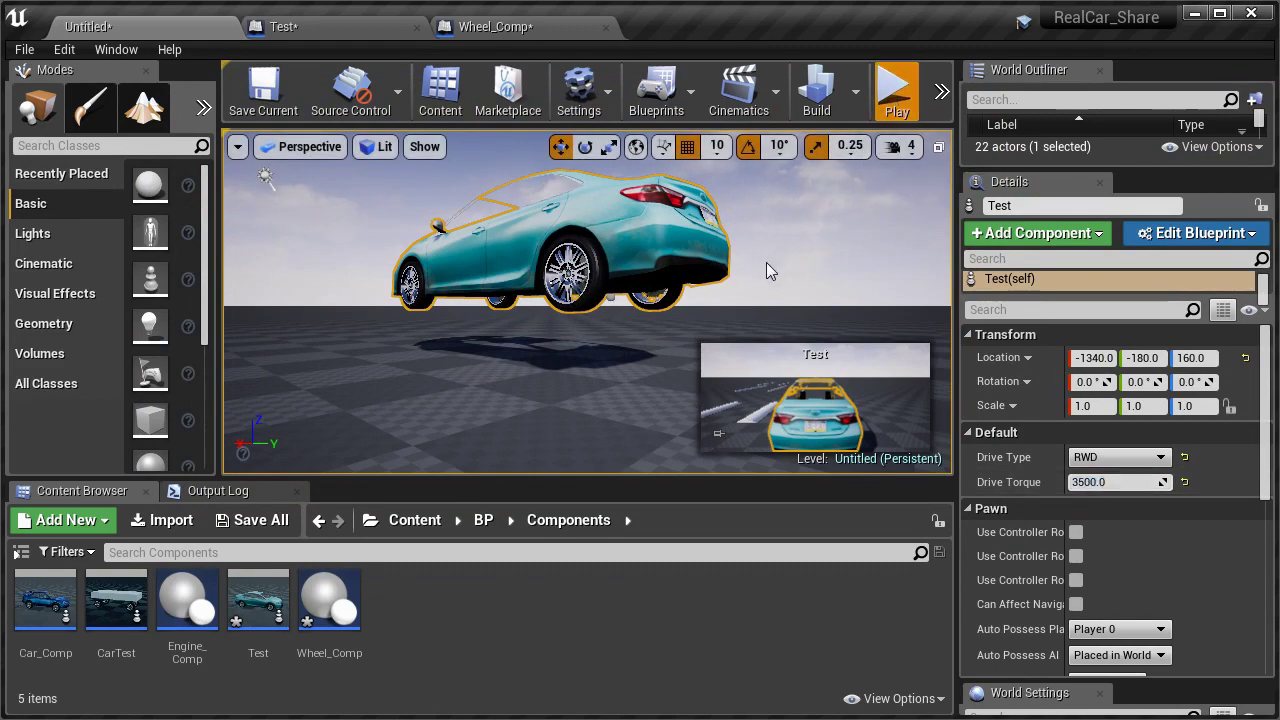
- Play-test the car, accelerating, braking and steering it around the floor, then stop
{"action": "key", "text": "alt+p"}
{"action": "key", "text": "F11"}
{"action": "left_click", "coordinate": [952, 152]}
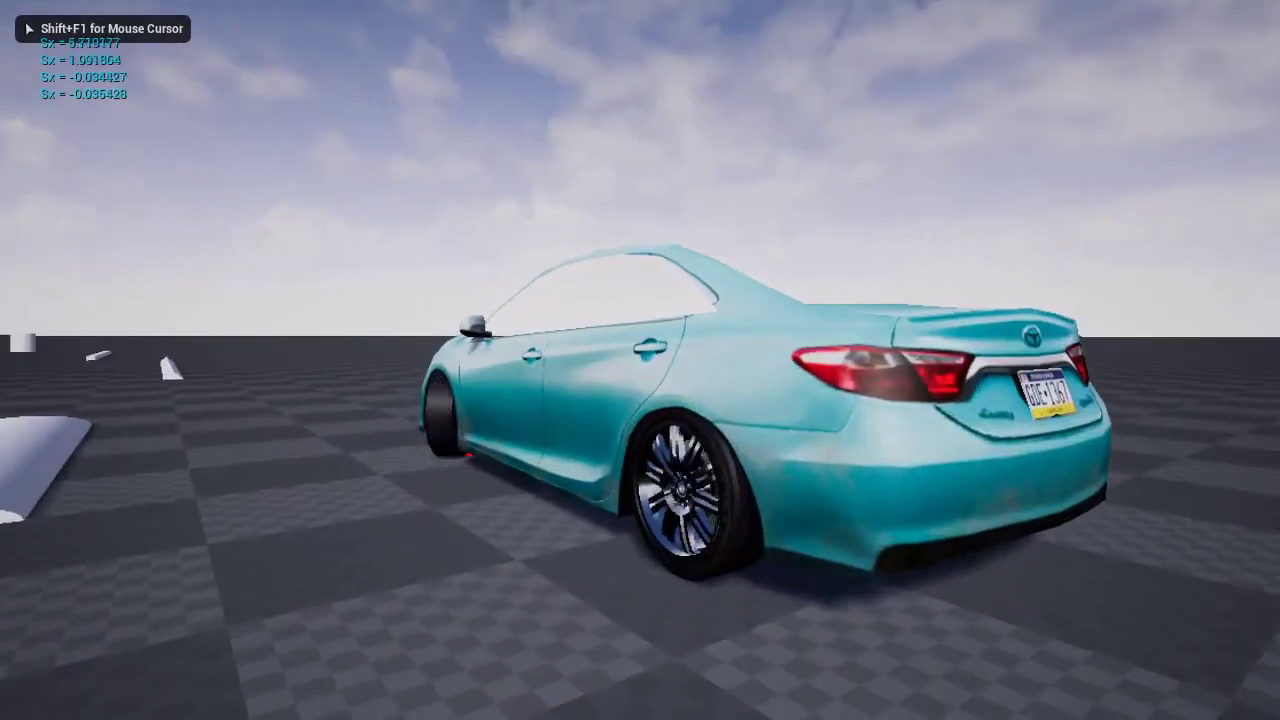
{"action": "key", "text": "w"}
{"action": "key", "text": "d"}
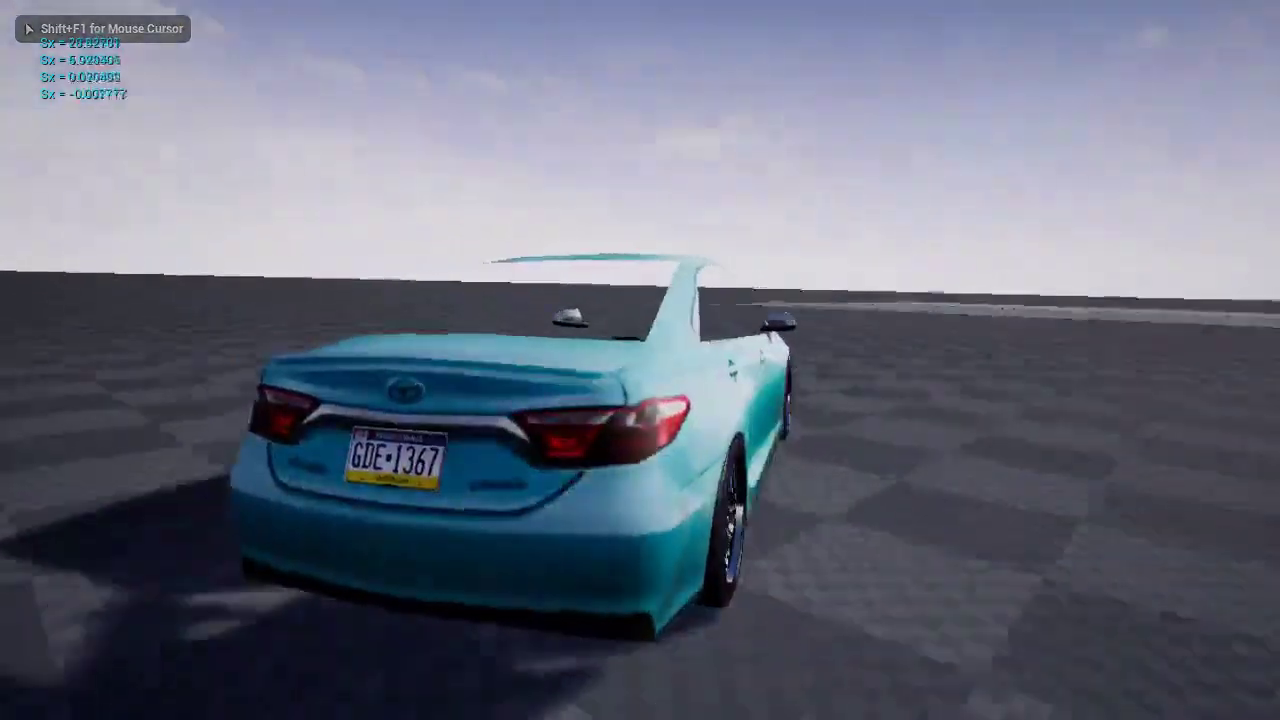
{"action": "key", "text": "w"}
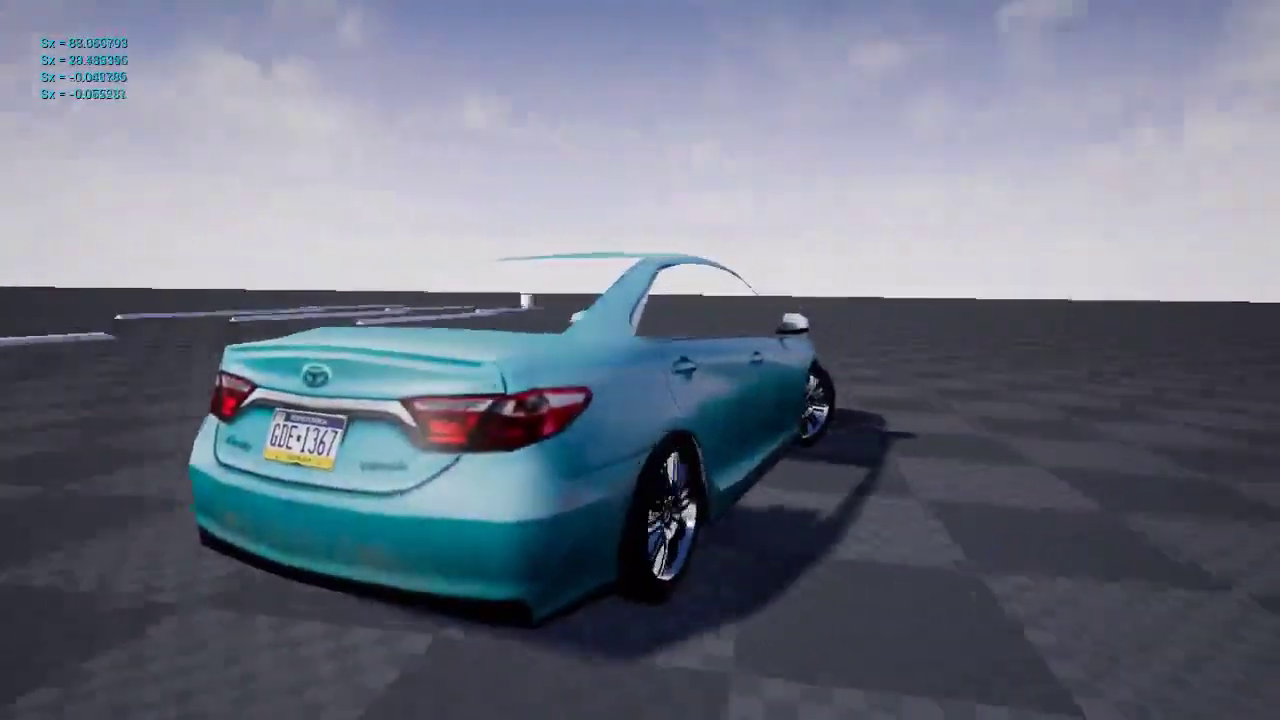
{"action": "key", "text": "s"}
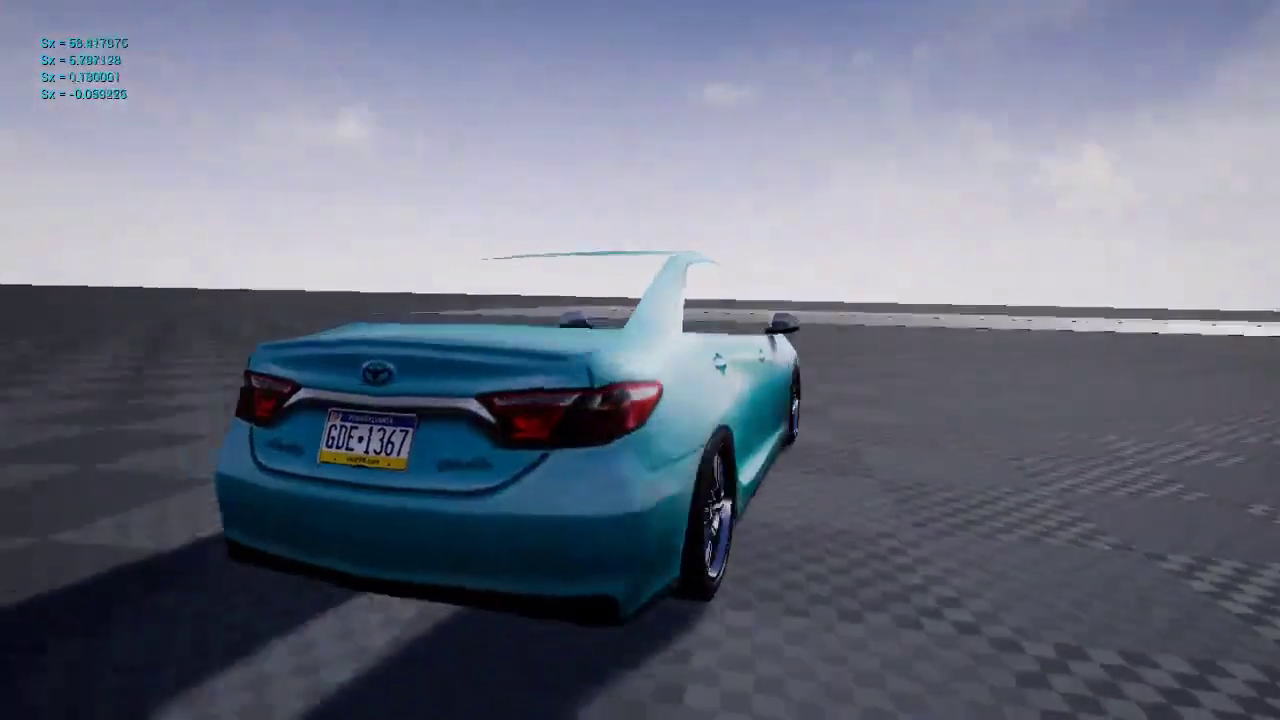
{"action": "key", "text": "d"}
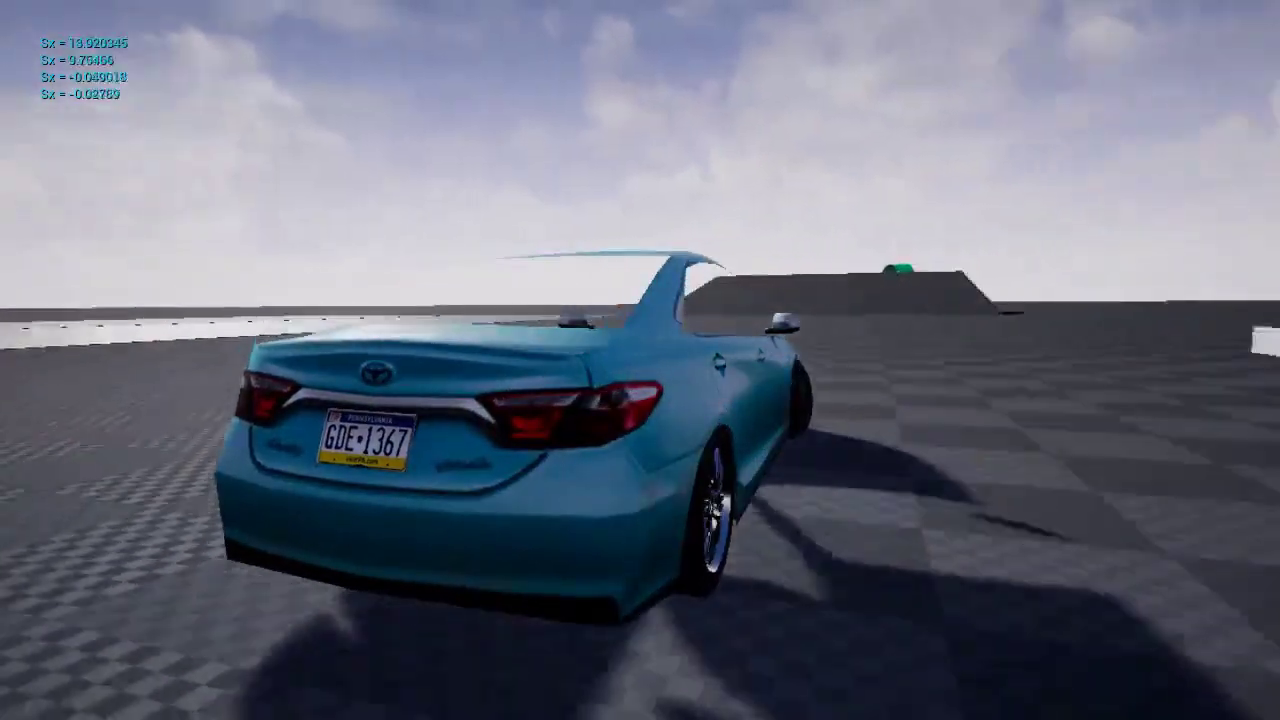
{"action": "key", "text": "d"}
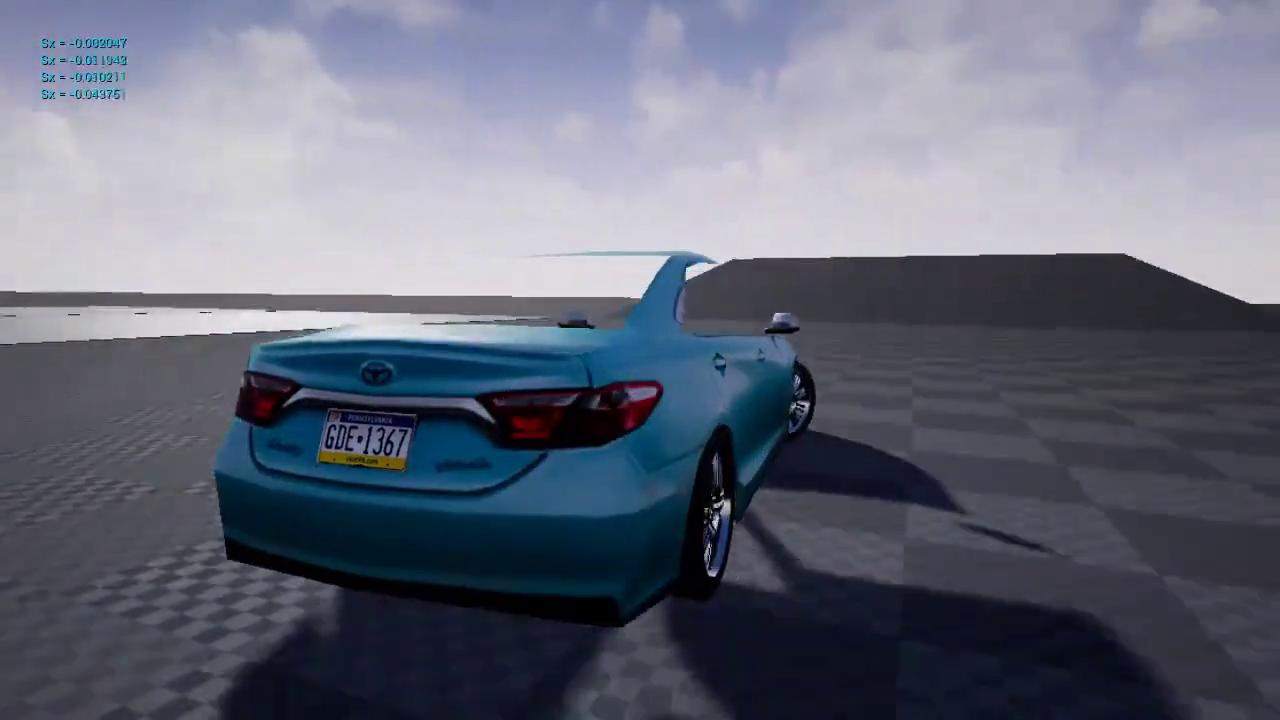
{"action": "key", "text": "a"}
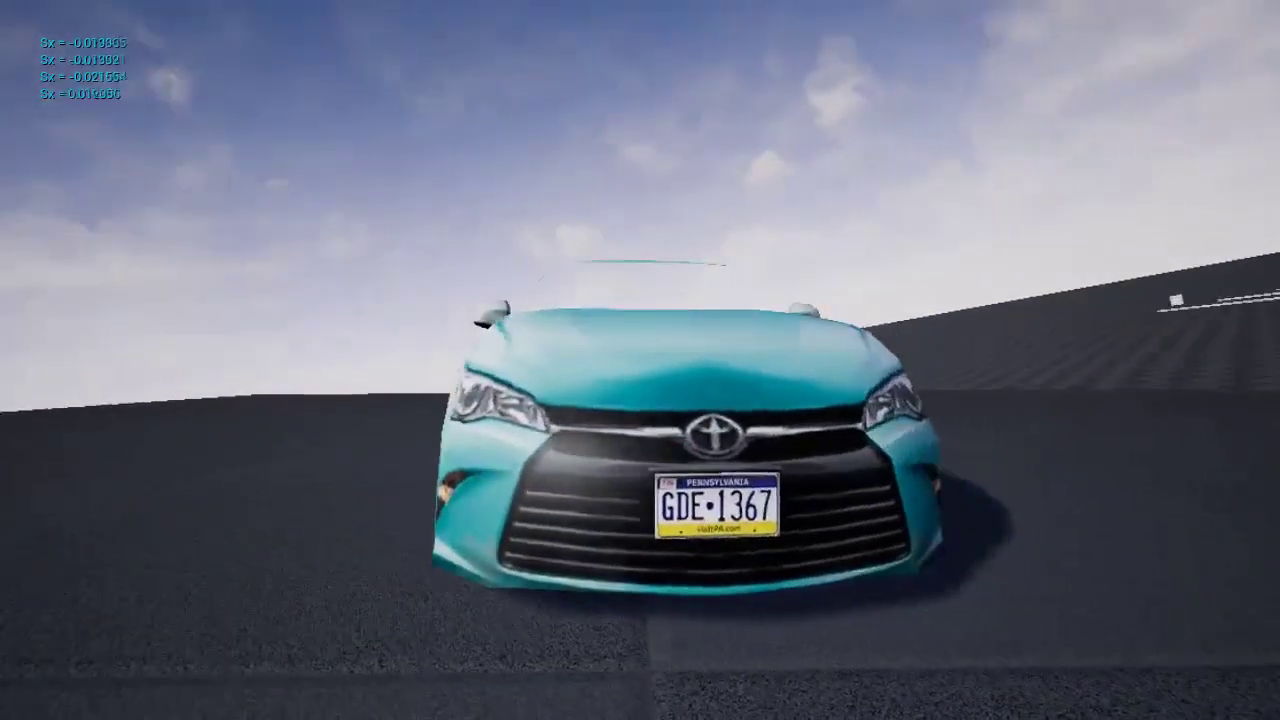
{"action": "key", "text": "F11"}
{"action": "key", "text": "Escape"}
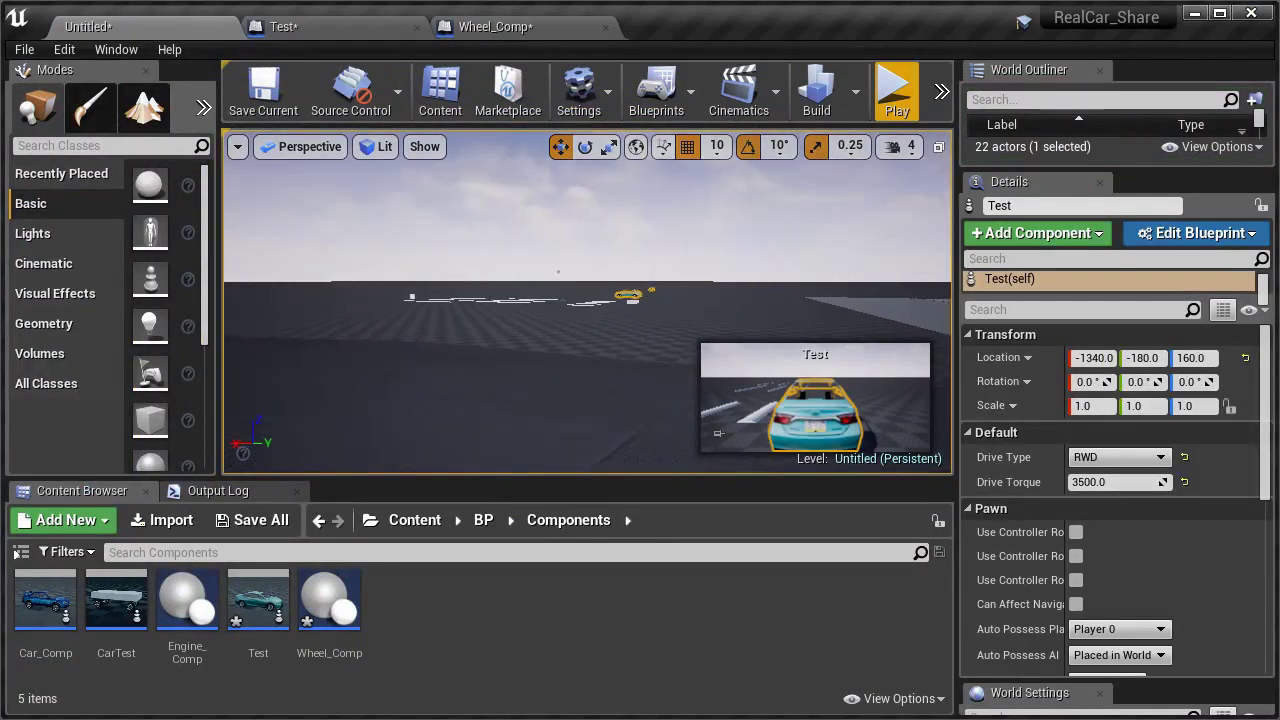
{"action": "mouse_move", "coordinate": [785, 270]}
{"action": "right_mouse_down"}
{"action": "mouse_move", "coordinate": [470, 298]}
{"action": "mouse_move", "coordinate": [571, 257]}
{"action": "right_mouse_up"}
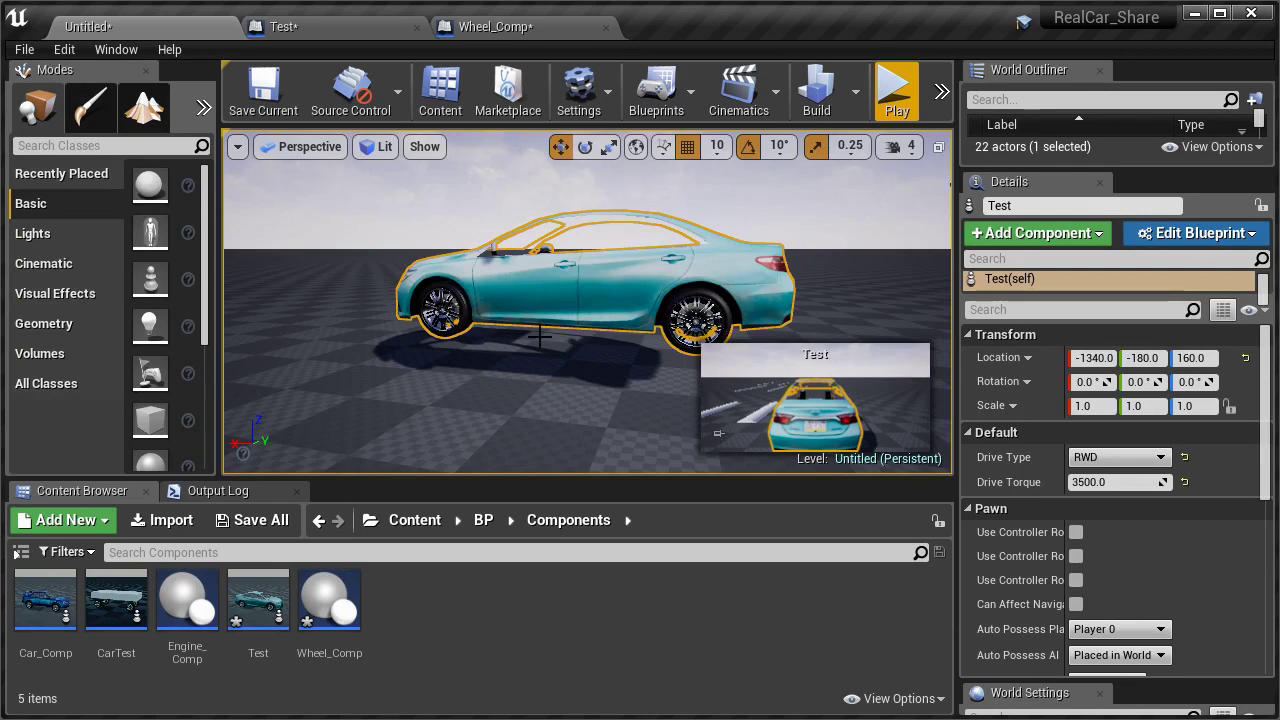
{"action": "left_click_drag", "start_coordinate": [540, 337], "coordinate": [518, 350]}
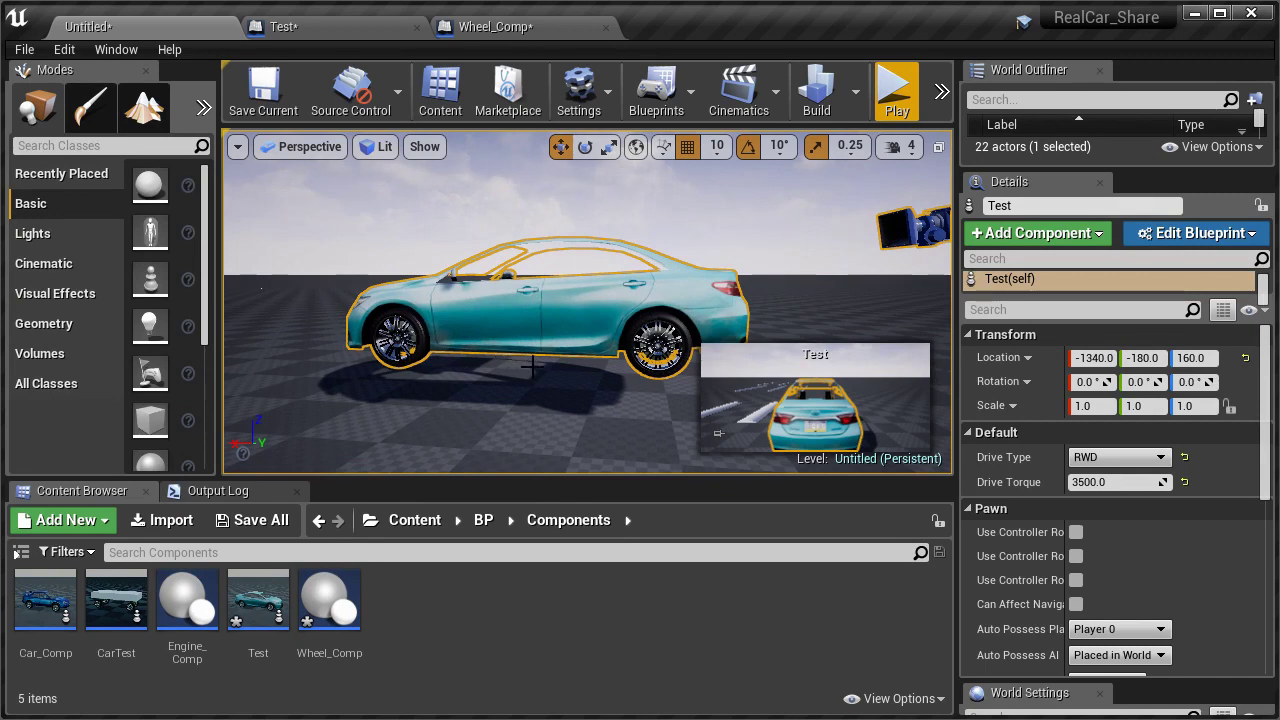
{"action": "left_click_drag", "start_coordinate": [565, 365], "coordinate": [535, 365]}
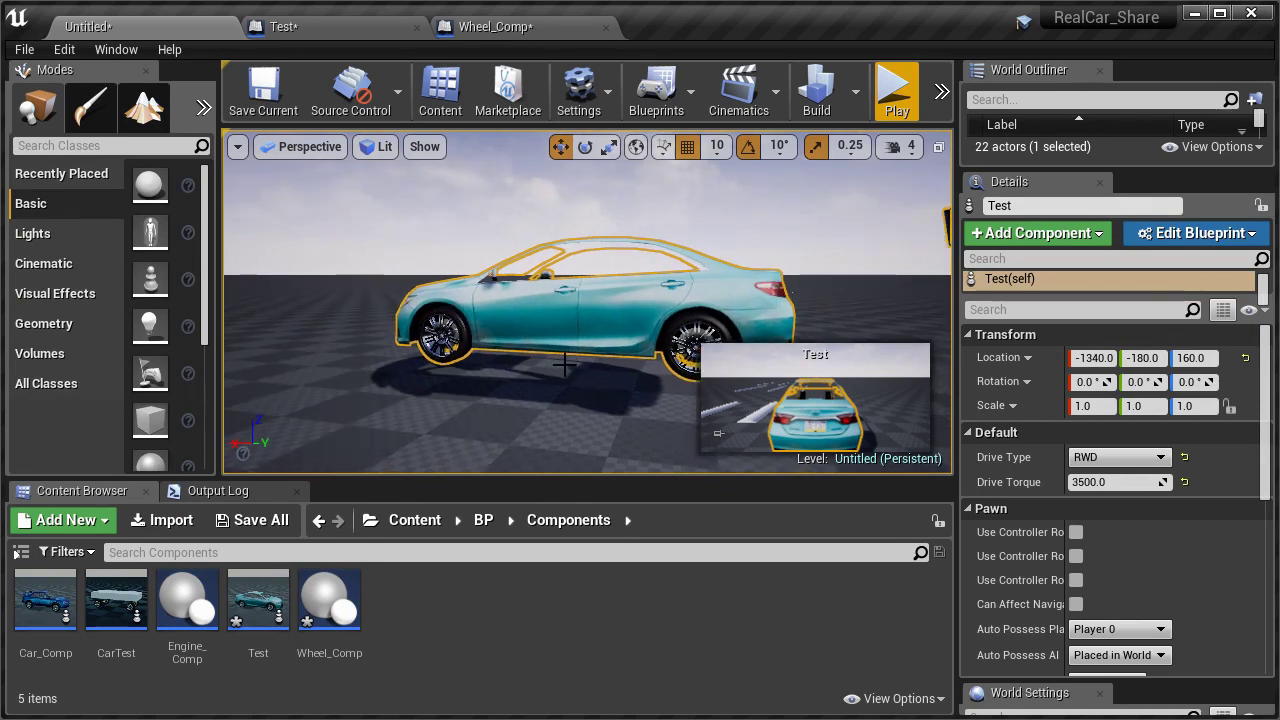